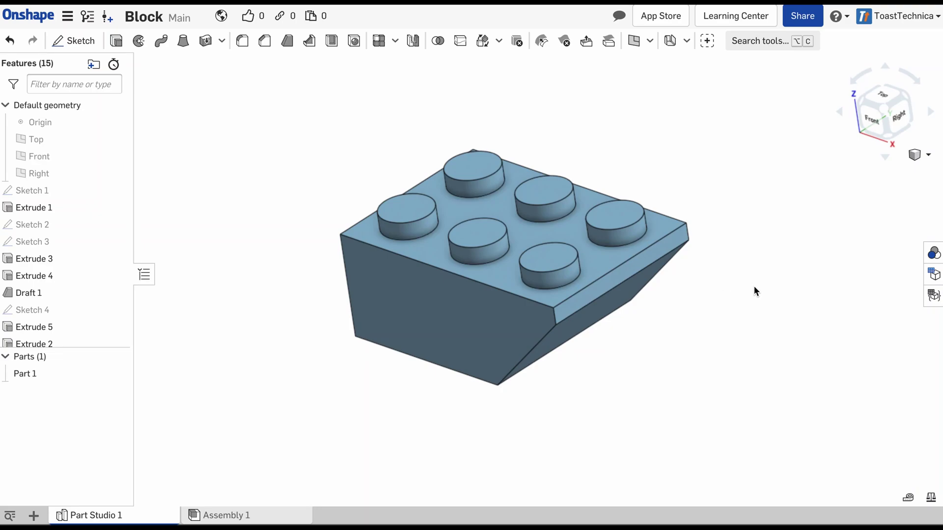
Step: Put the ten features from Sketch 1 to Extrude 2 in a new folder named 'Block' and check its contents
{"action": "left_click", "coordinate": [23, 190]}
{"action": "scroll", "coordinate": [45, 268], "scroll_direction": "down", "scroll_amount": 2}
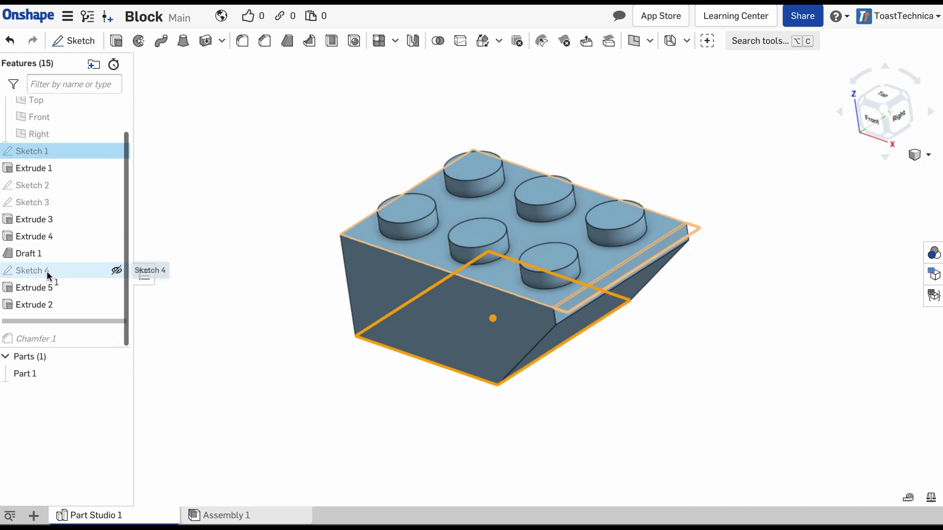
{"action": "left_click", "coordinate": [34, 303], "text": "shift"}
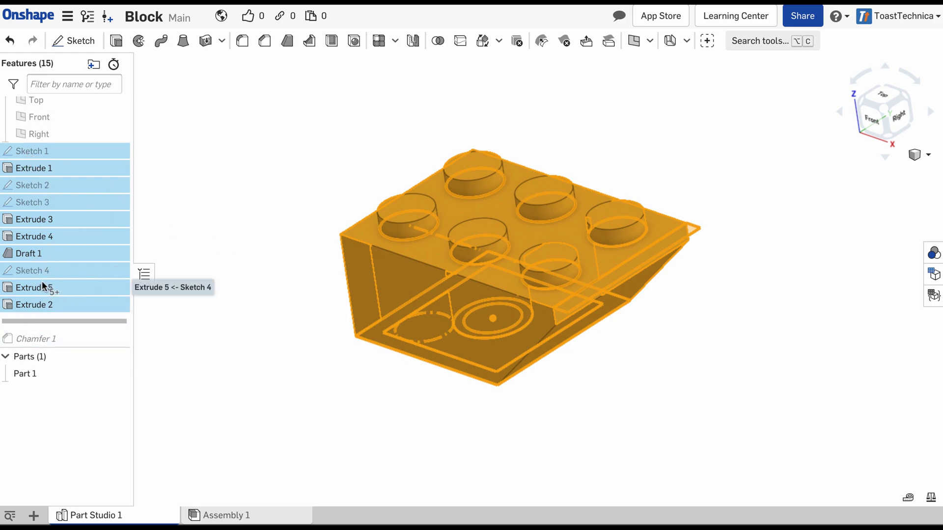
{"action": "left_click", "coordinate": [93, 68]}
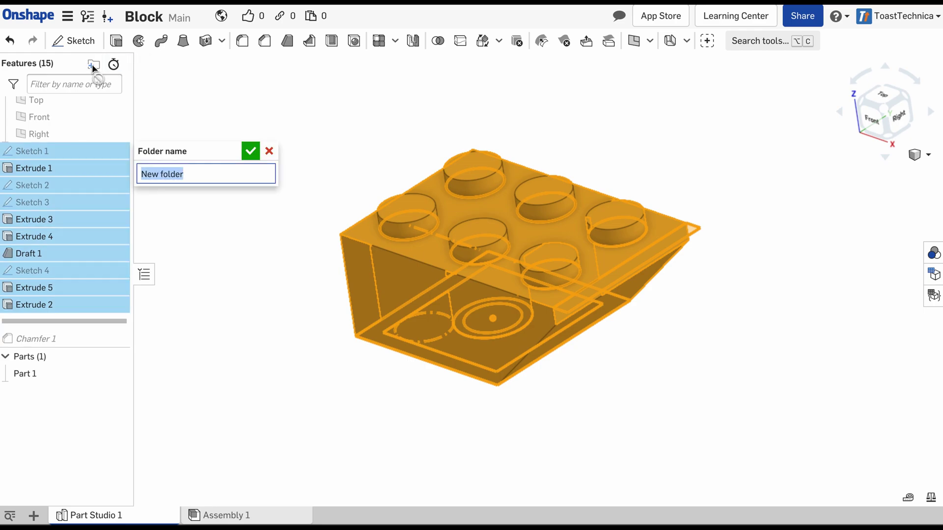
{"action": "type", "text": "Blo"}
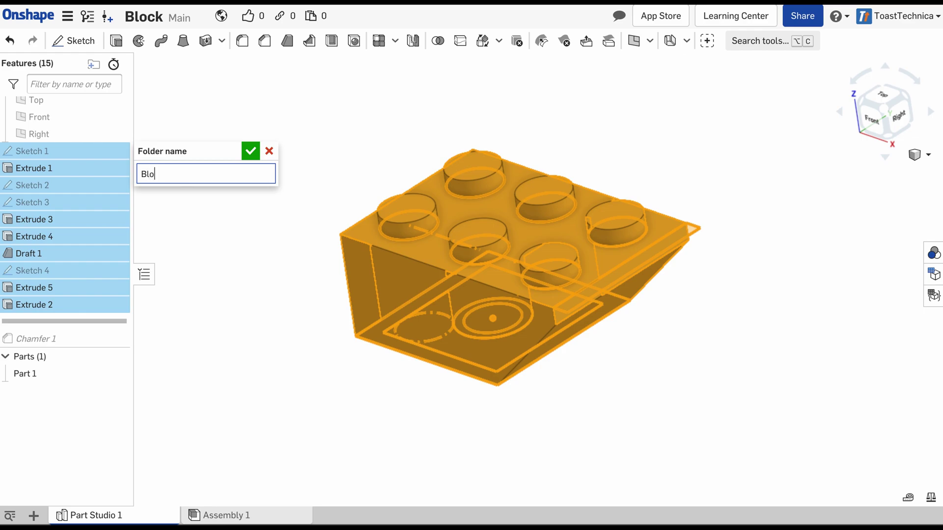
{"action": "type", "text": "ck"}
{"action": "key", "text": "Return"}
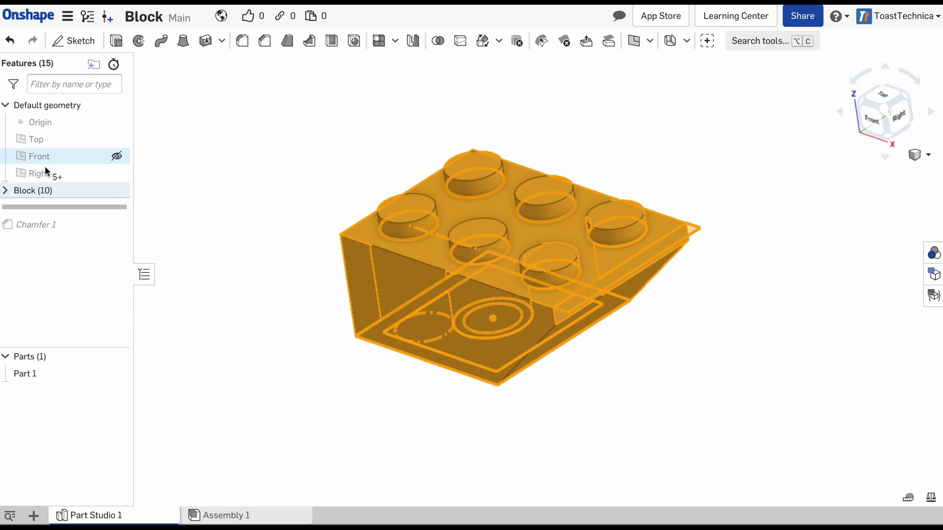
{"action": "left_click", "coordinate": [6, 191]}
{"action": "scroll", "coordinate": [46, 238], "scroll_direction": "down", "scroll_amount": 1}
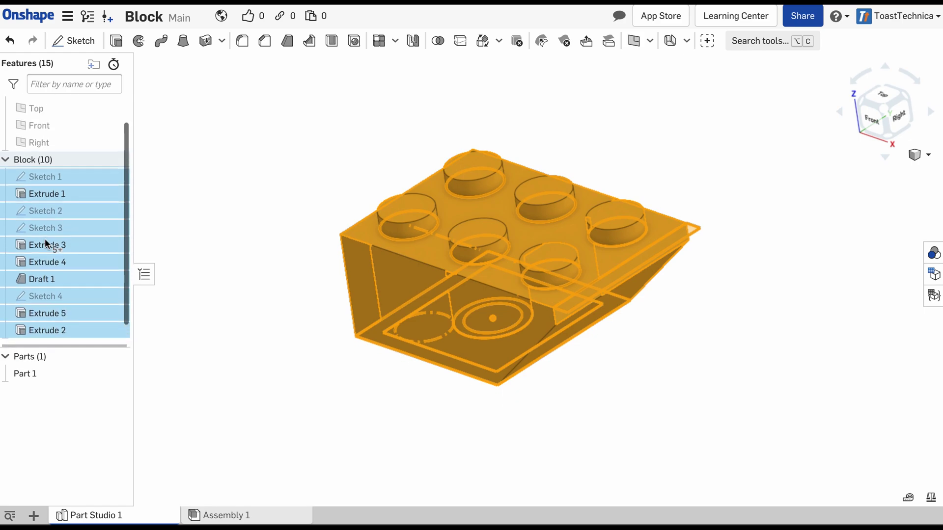
{"action": "left_click", "coordinate": [7, 160]}
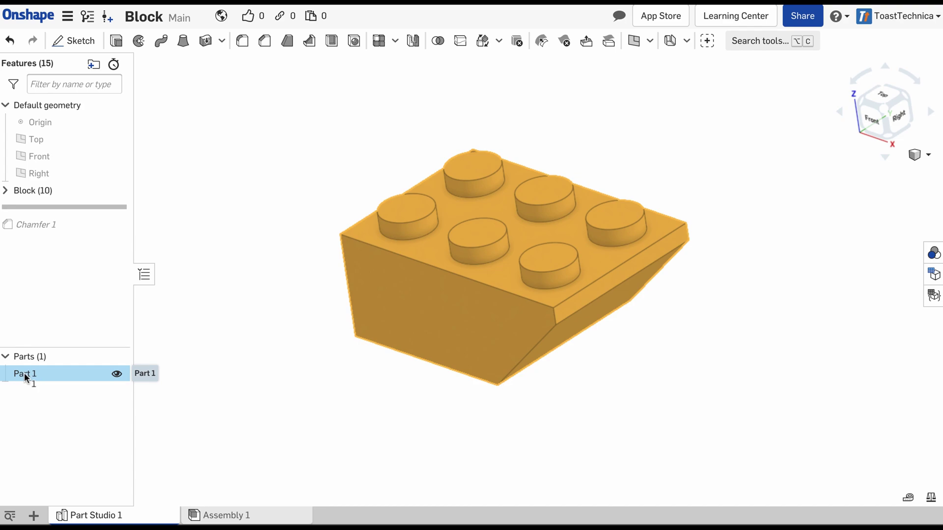
Step: Rename Part 1 to 'Block' in the Parts list, then deselect it
{"action": "right_click", "coordinate": [24, 373]}
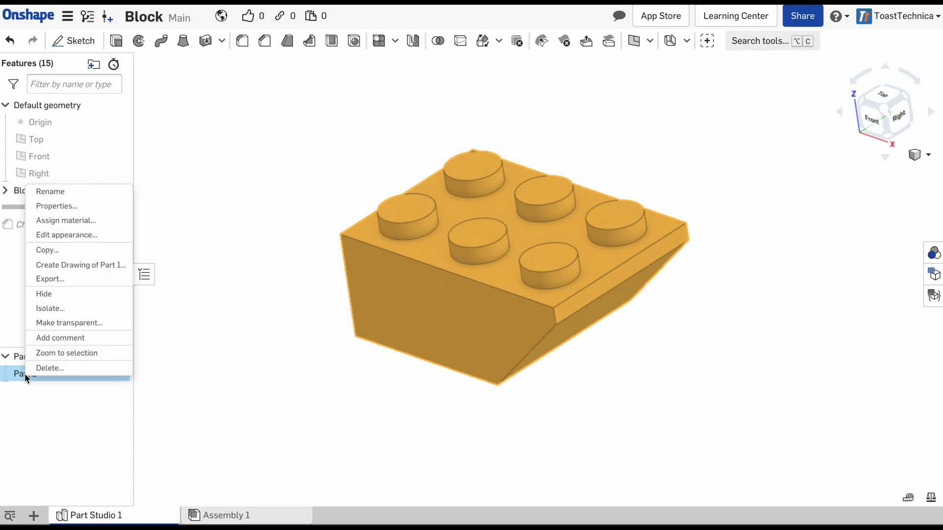
{"action": "left_click", "coordinate": [50, 197]}
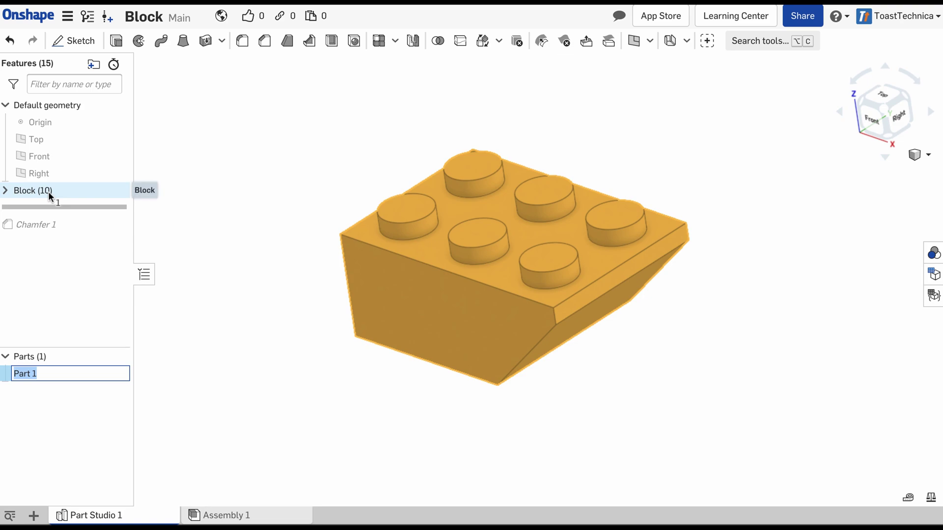
{"action": "type", "text": "Block"}
{"action": "key", "text": "Return"}
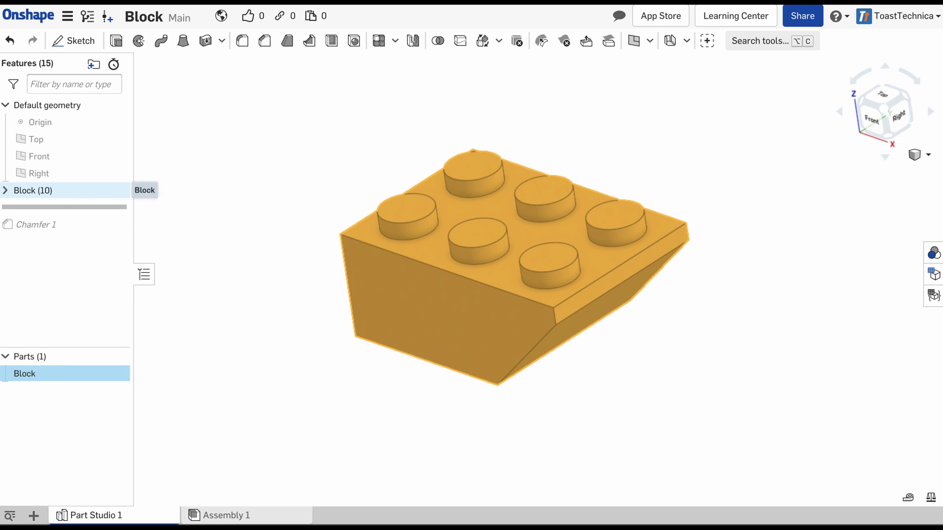
{"action": "left_click", "coordinate": [218, 289]}
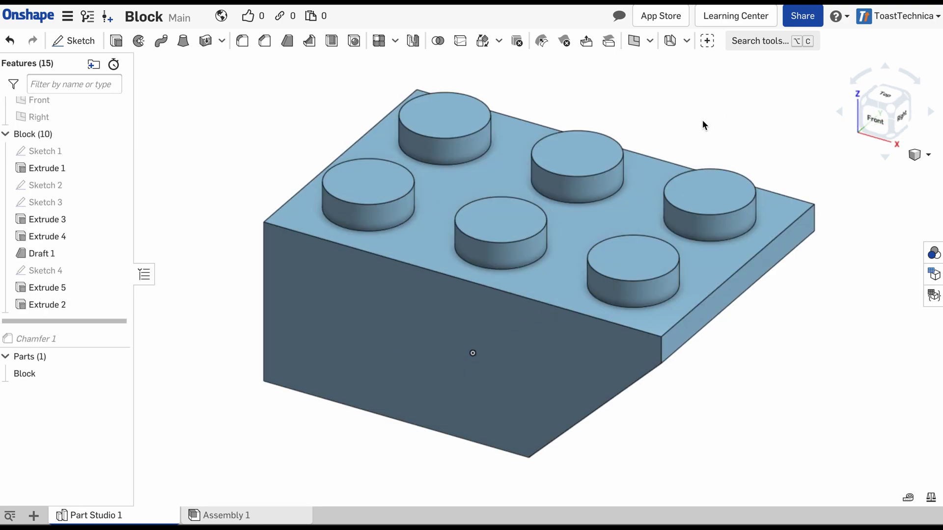
Step: Start a sketch on the block's top face, viewed straight down, with construction lines enabled
{"action": "left_click", "coordinate": [602, 216]}
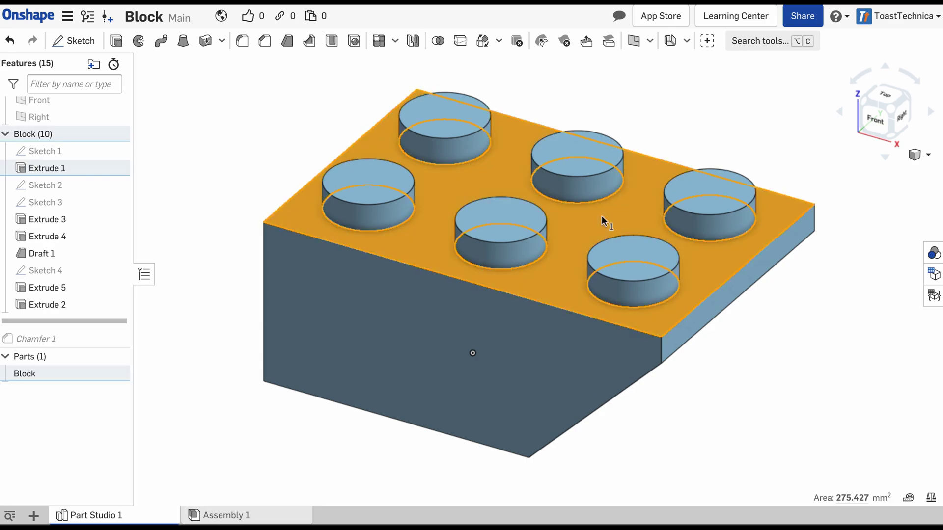
{"action": "left_click", "coordinate": [68, 42]}
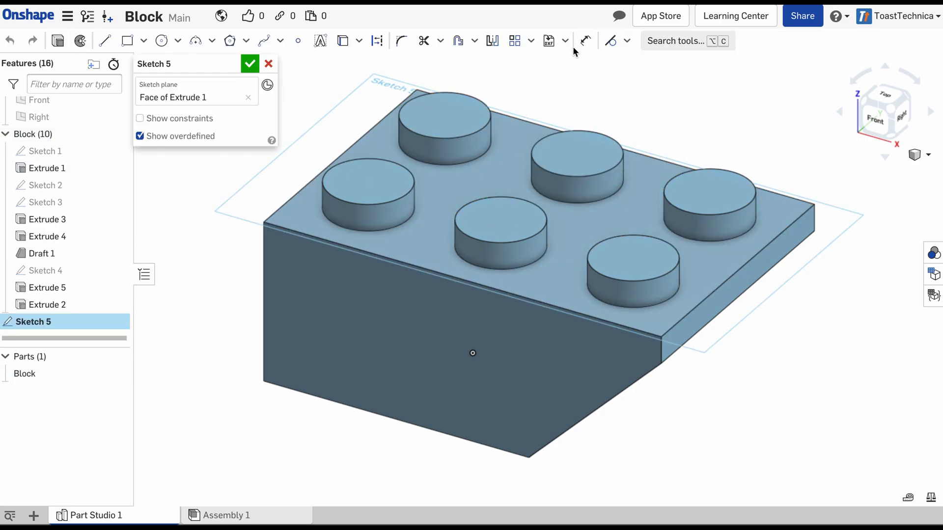
{"action": "left_click", "coordinate": [887, 96]}
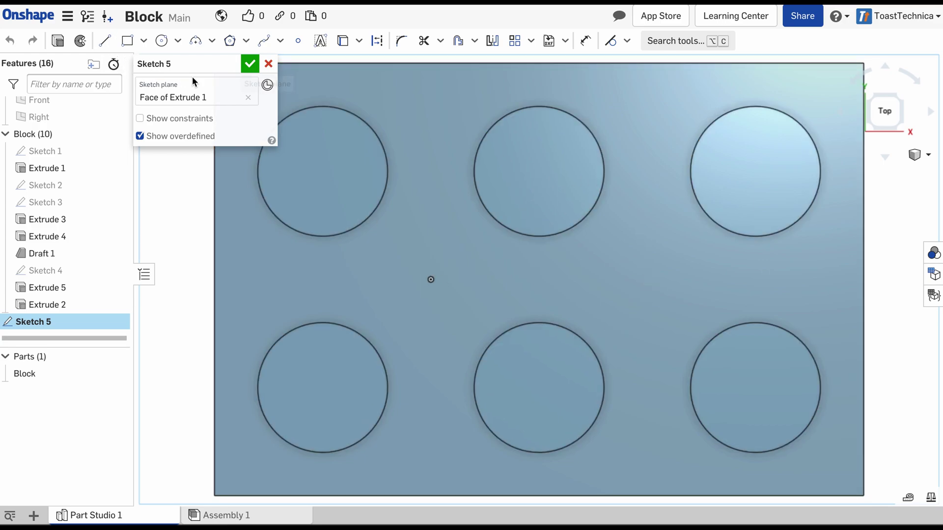
{"action": "key", "text": "l"}
{"action": "key", "text": "d"}
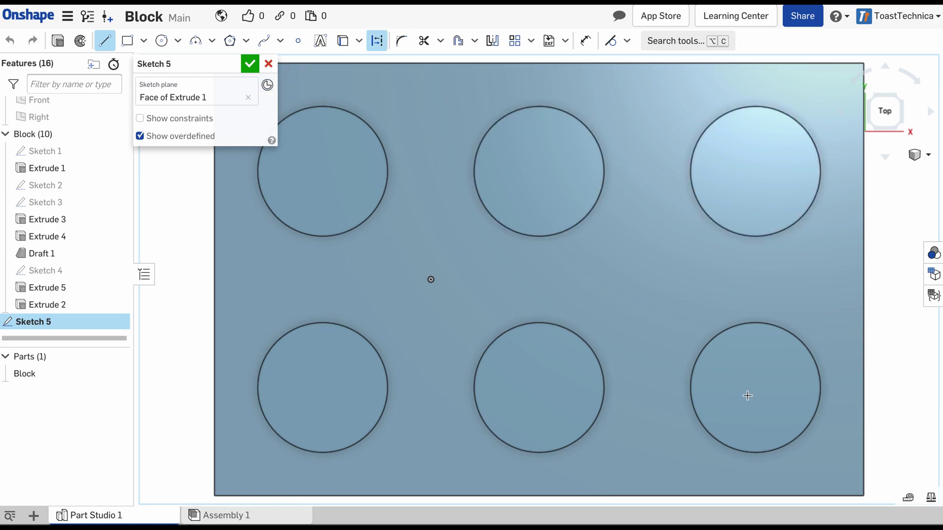
Step: Draw construction lines joining the stud centres and their midpoints, a short vertical, and a line to the origin
{"action": "left_click", "coordinate": [756, 172]}
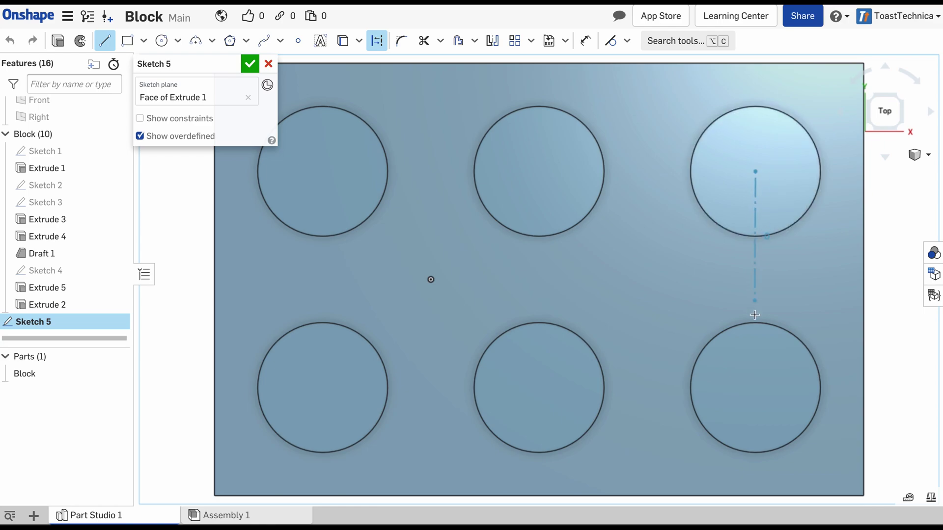
{"action": "left_click", "coordinate": [755, 387]}
{"action": "left_click", "coordinate": [537, 171]}
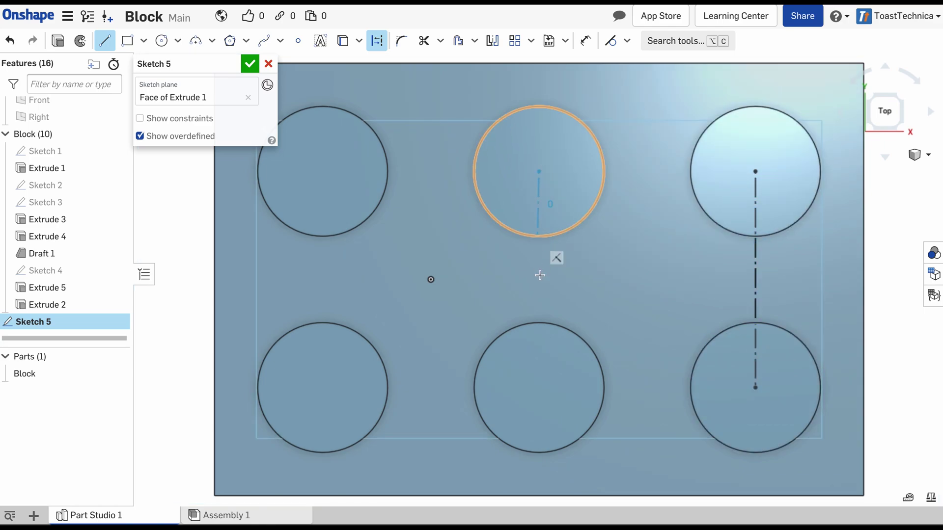
{"action": "left_click", "coordinate": [539, 391]}
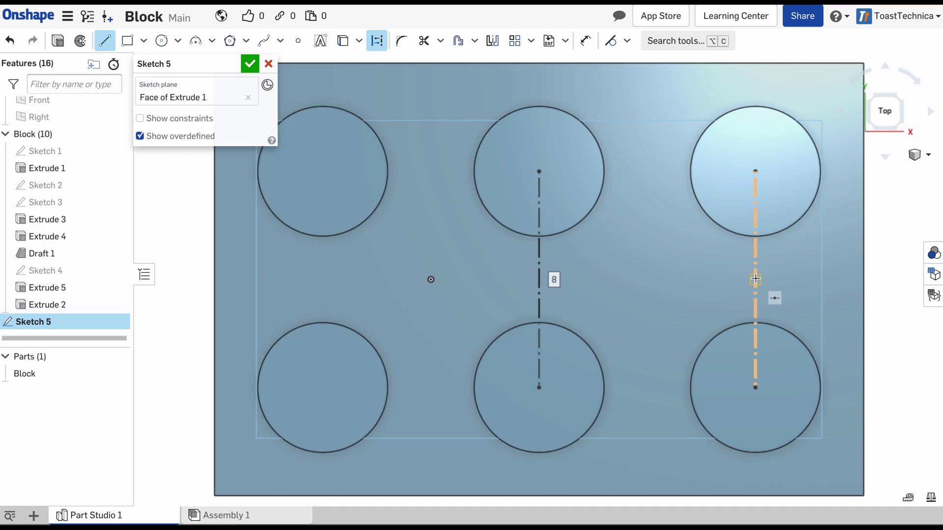
{"action": "left_click_drag", "start_coordinate": [748, 279], "coordinate": [539, 280]}
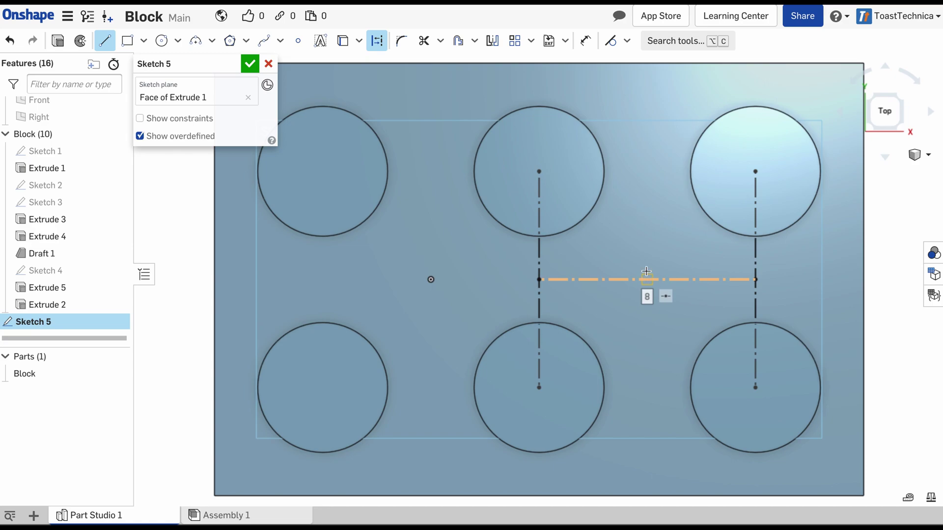
{"action": "left_click_drag", "start_coordinate": [647, 278], "coordinate": [648, 252]}
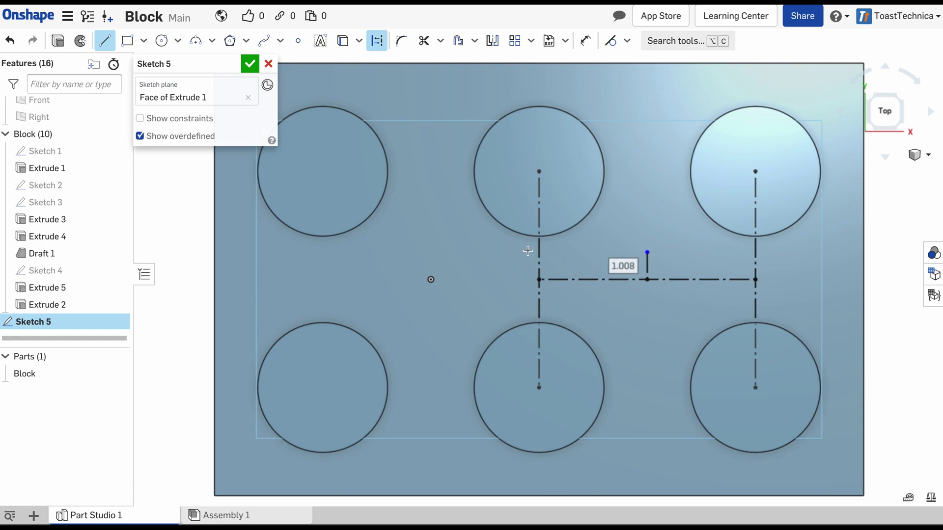
{"action": "left_click_drag", "start_coordinate": [536, 280], "coordinate": [431, 278]}
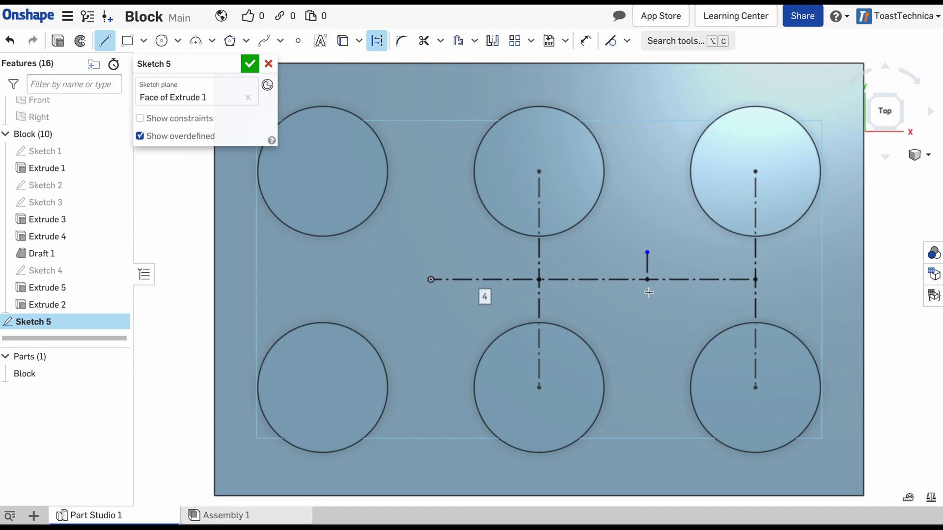
{"action": "left_click", "coordinate": [647, 260]}
{"action": "left_click", "coordinate": [626, 241]}
Step: Finish the sketch and add Mate connector 1 at the midpoint between the studs
{"action": "left_click", "coordinate": [249, 66]}
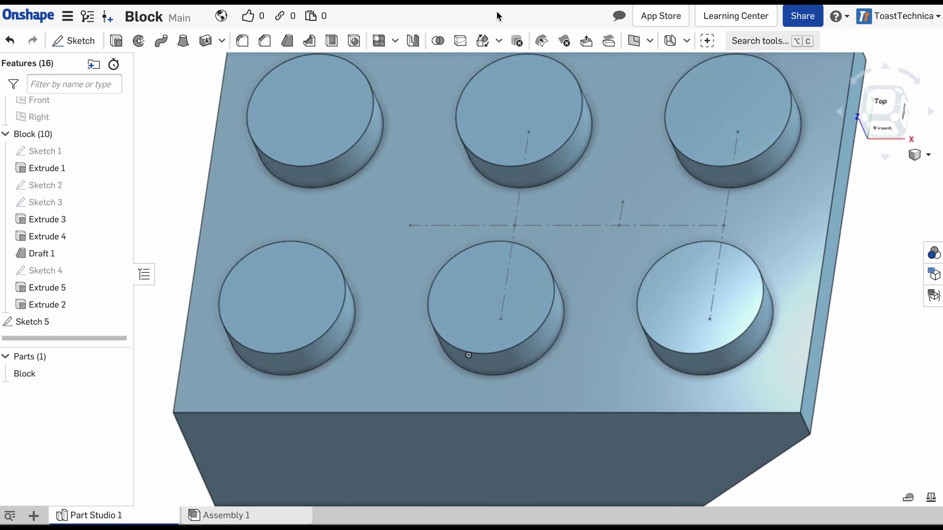
{"action": "left_click", "coordinate": [649, 41]}
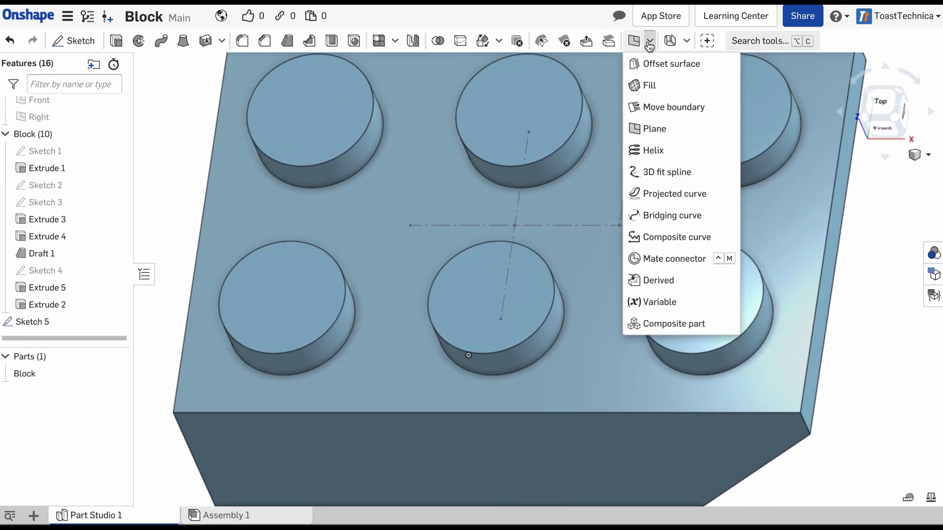
{"action": "left_click", "coordinate": [652, 259]}
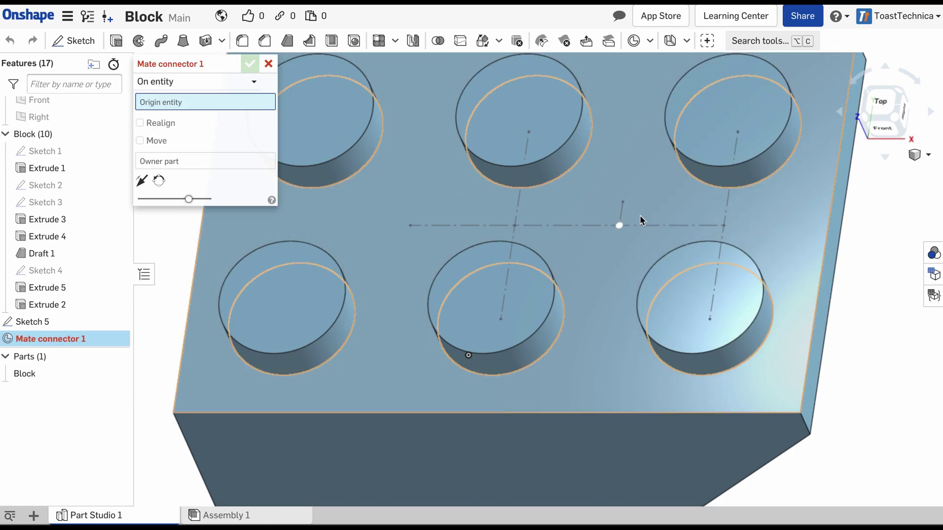
{"action": "left_click", "coordinate": [617, 226]}
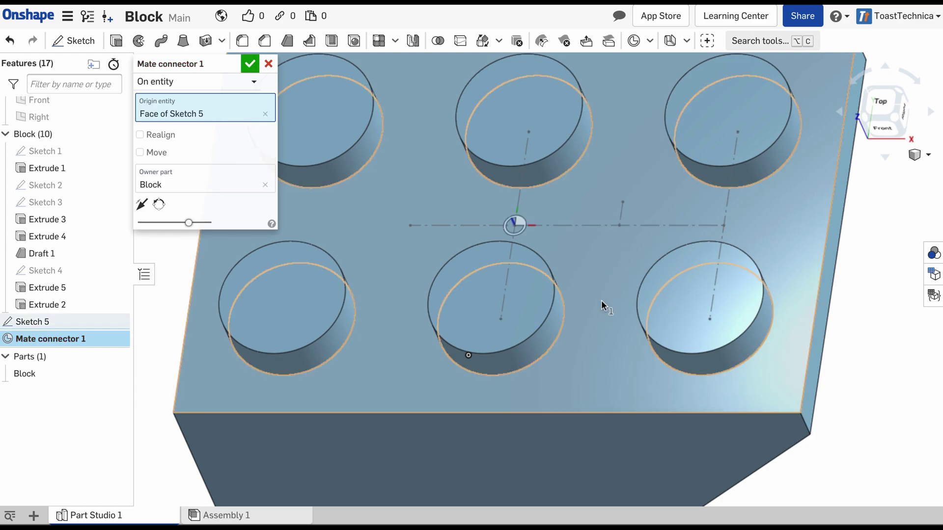
{"action": "left_click", "coordinate": [619, 226]}
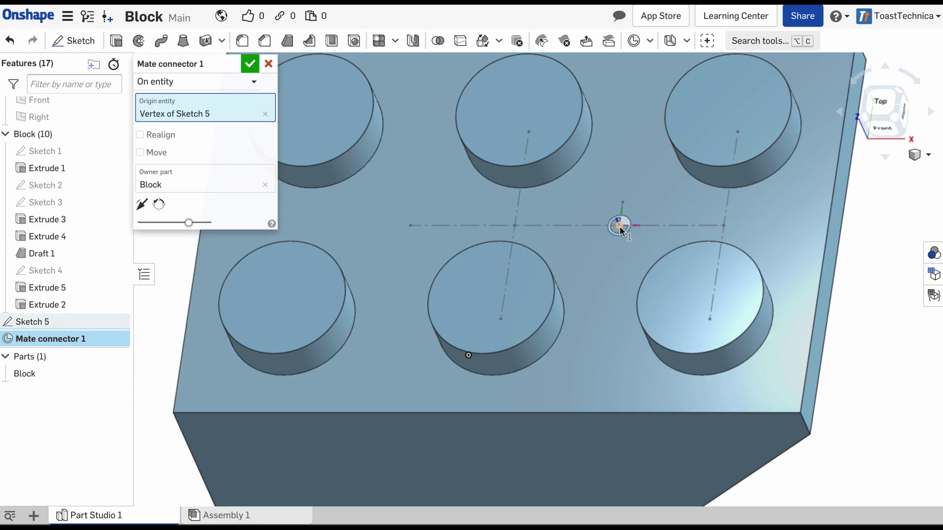
{"action": "left_click", "coordinate": [250, 64]}
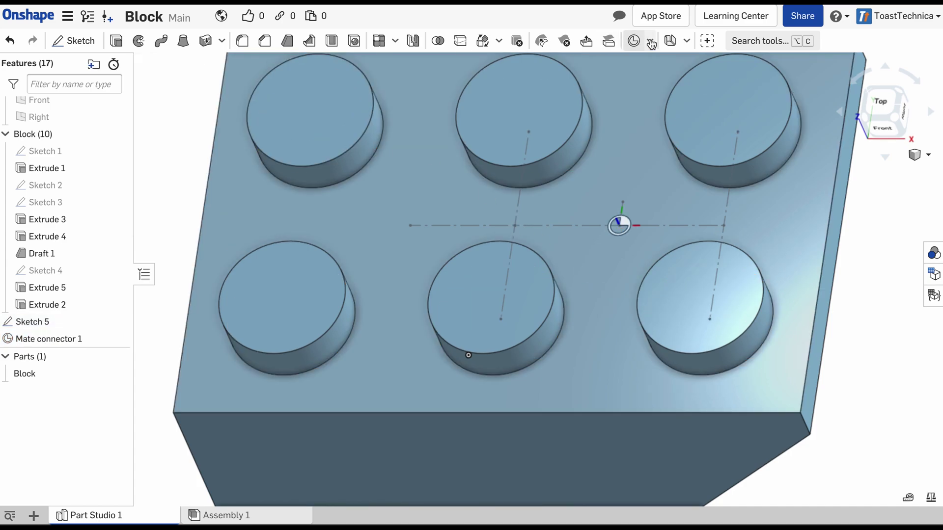
Step: Add Mate connector 2 at the construction line's left end point, then return to isometric view
{"action": "left_click", "coordinate": [634, 41]}
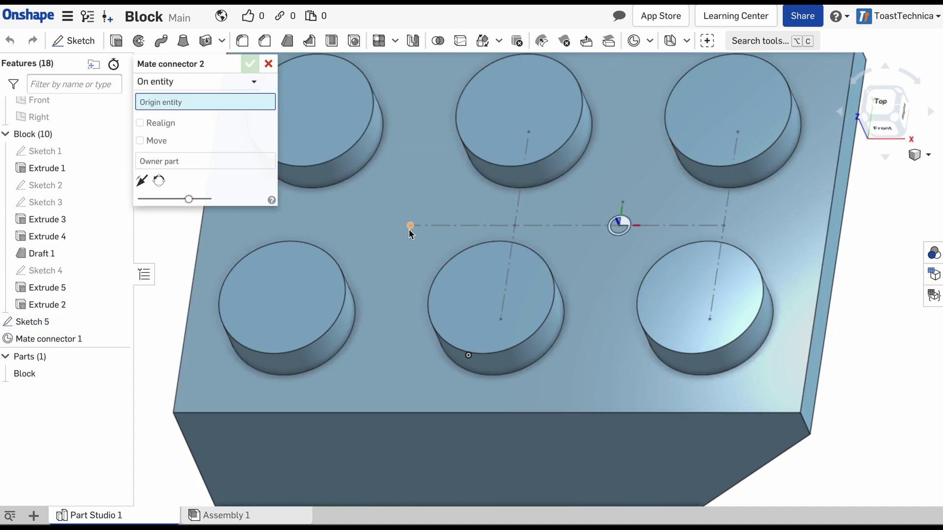
{"action": "left_click", "coordinate": [403, 279]}
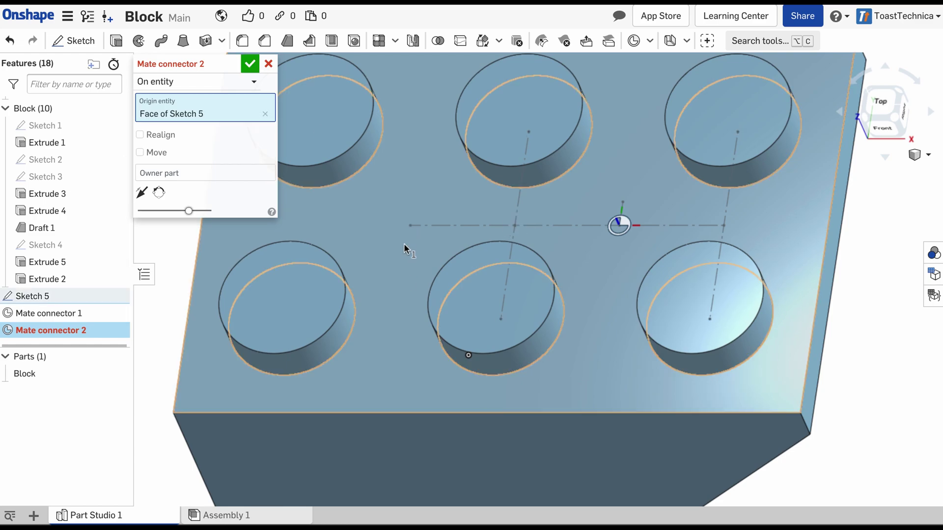
{"action": "left_click", "coordinate": [409, 226]}
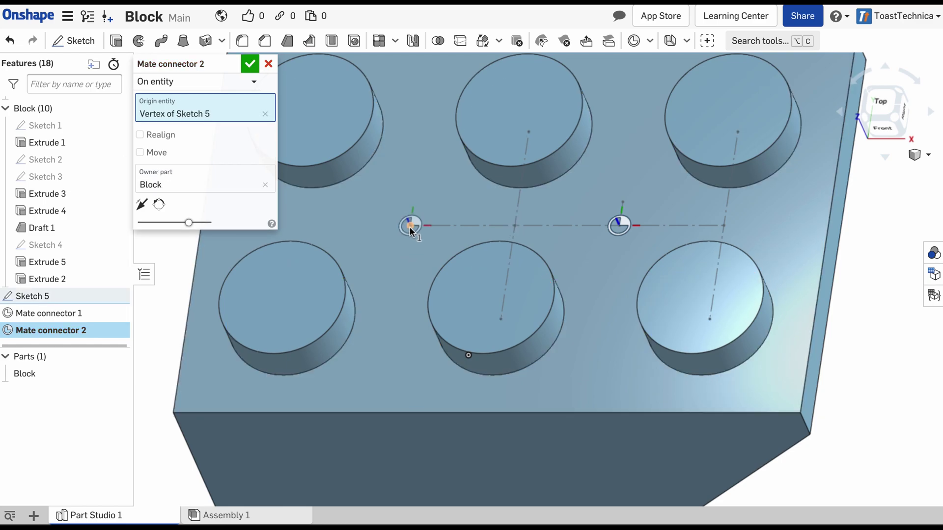
{"action": "left_click", "coordinate": [251, 64]}
{"action": "key", "text": "shift+1"}
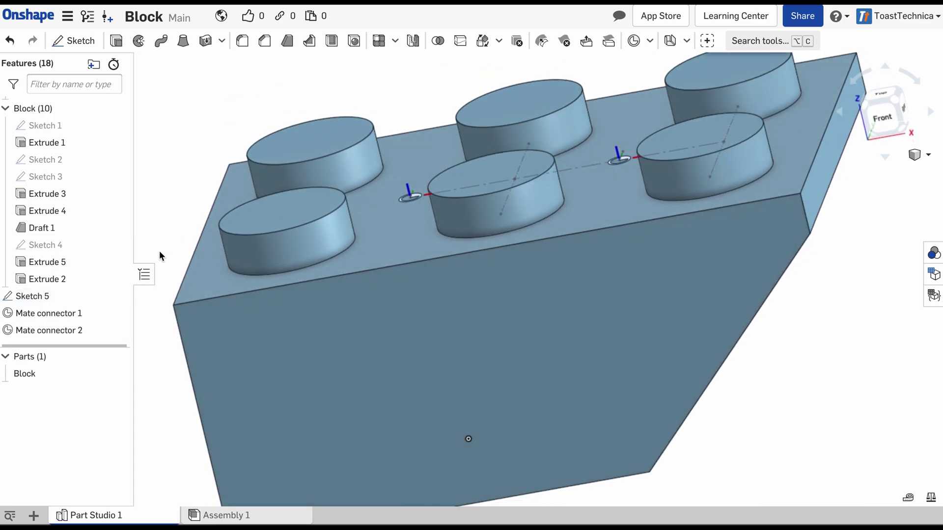
{"action": "key", "text": "shift+5"}
{"action": "key", "text": "Up"}
{"action": "key", "text": "Up"}
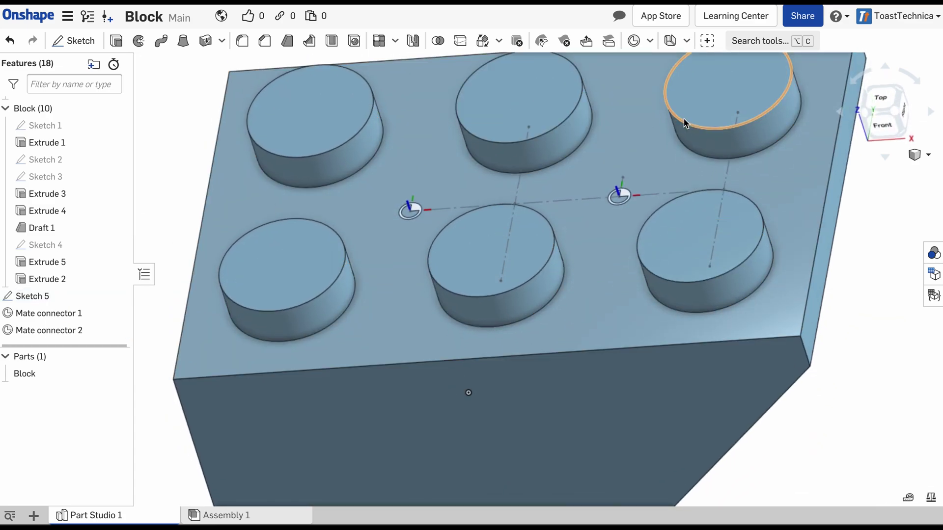
{"action": "left_click", "coordinate": [894, 111]}
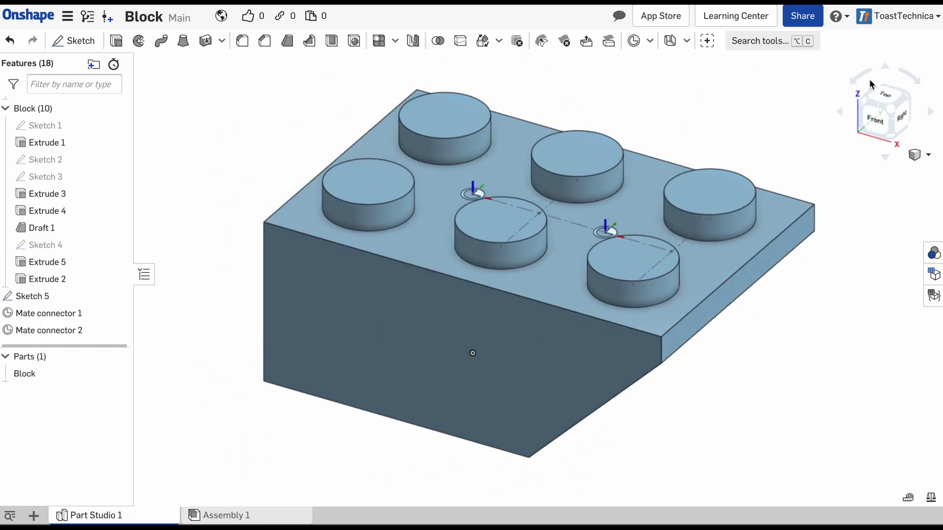
Step: From the bottom view, add Mate connector 3 at the centre of the underside tube hole
{"action": "left_click", "coordinate": [885, 64]}
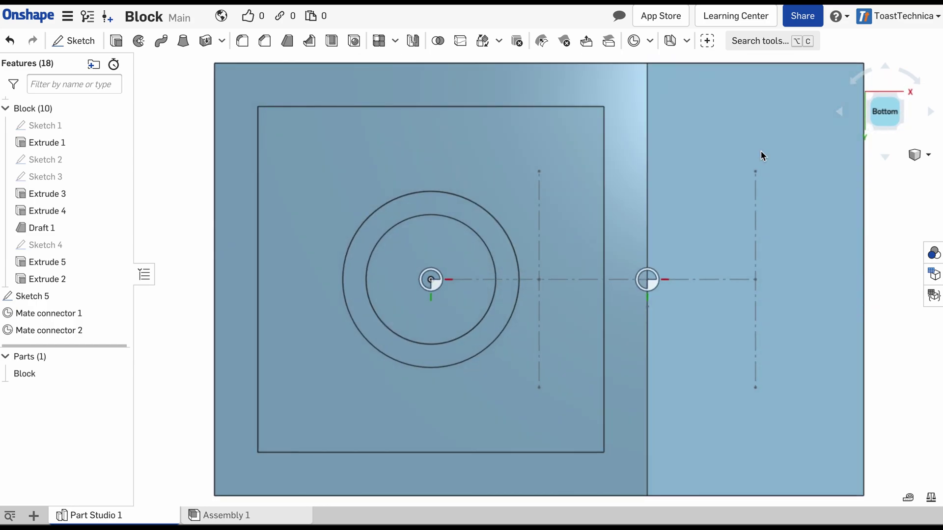
{"action": "key", "text": "Up"}
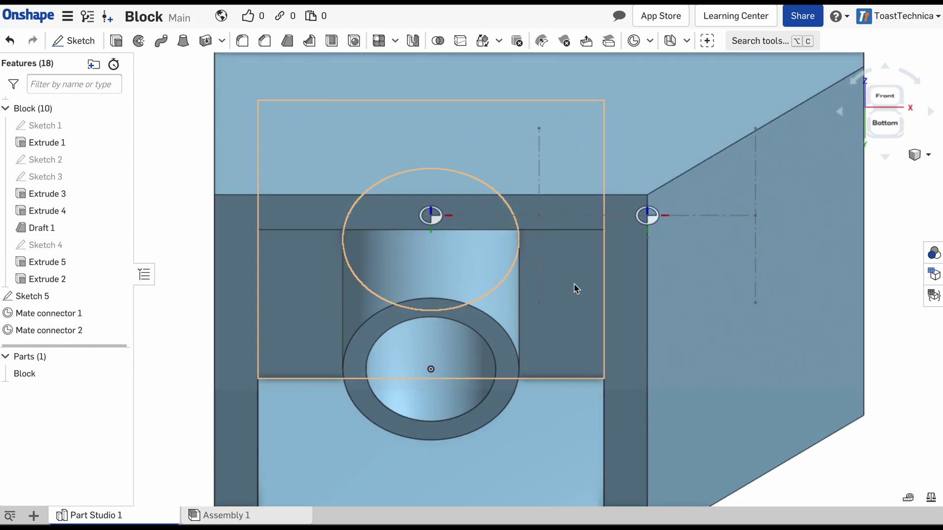
{"action": "key", "text": "Up"}
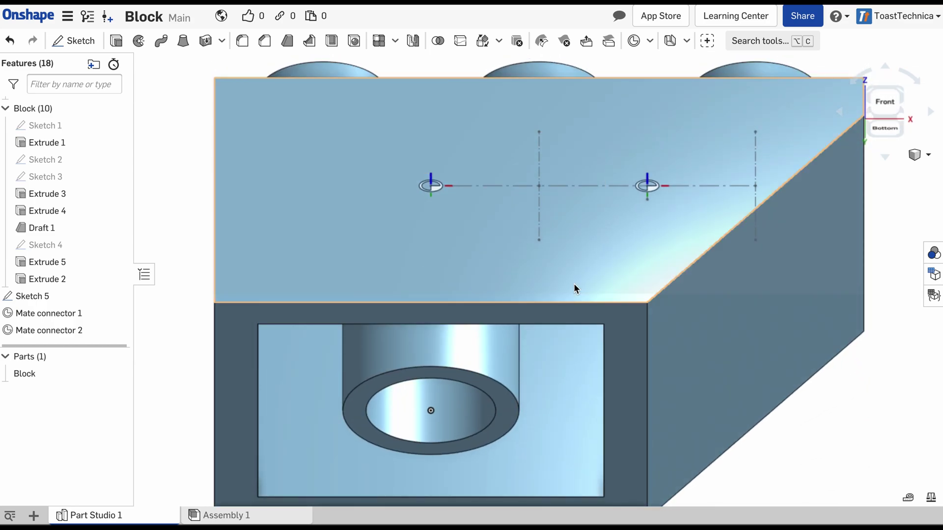
{"action": "left_click", "coordinate": [633, 44]}
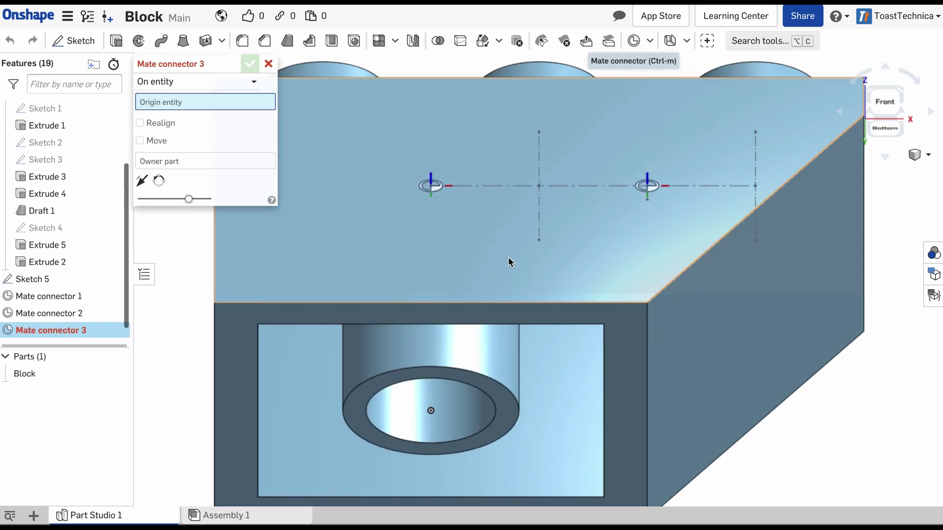
{"action": "left_click", "coordinate": [432, 411]}
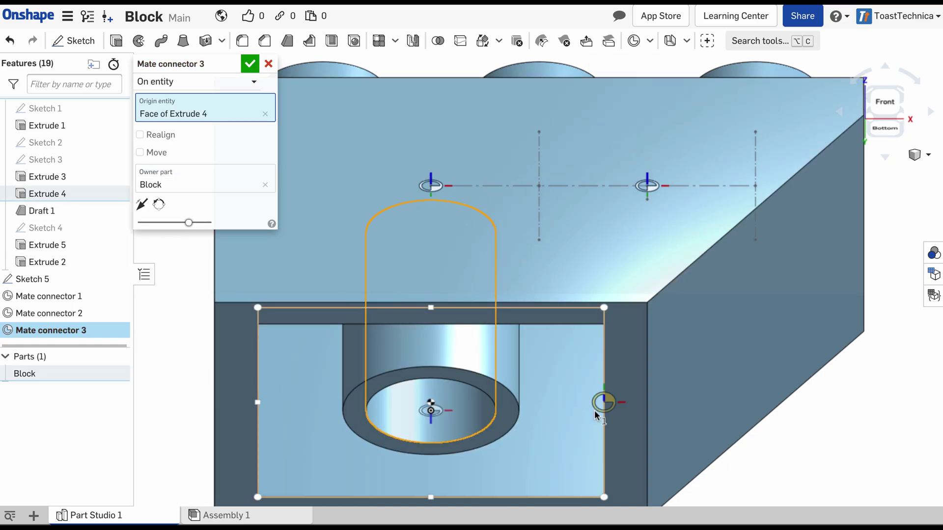
{"action": "left_click", "coordinate": [250, 63]}
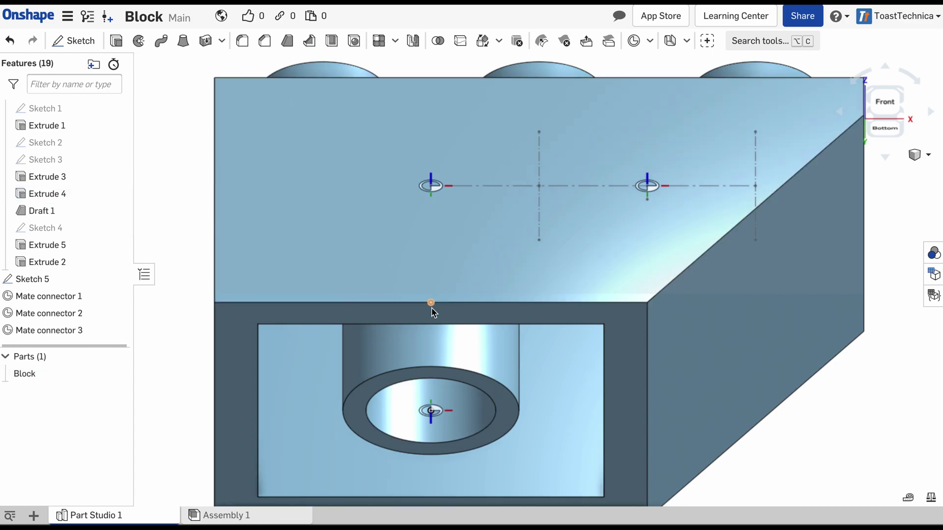
Step: Return to isometric view, hide Sketch 5, and collapse the Block folder
{"action": "left_click", "coordinate": [902, 94]}
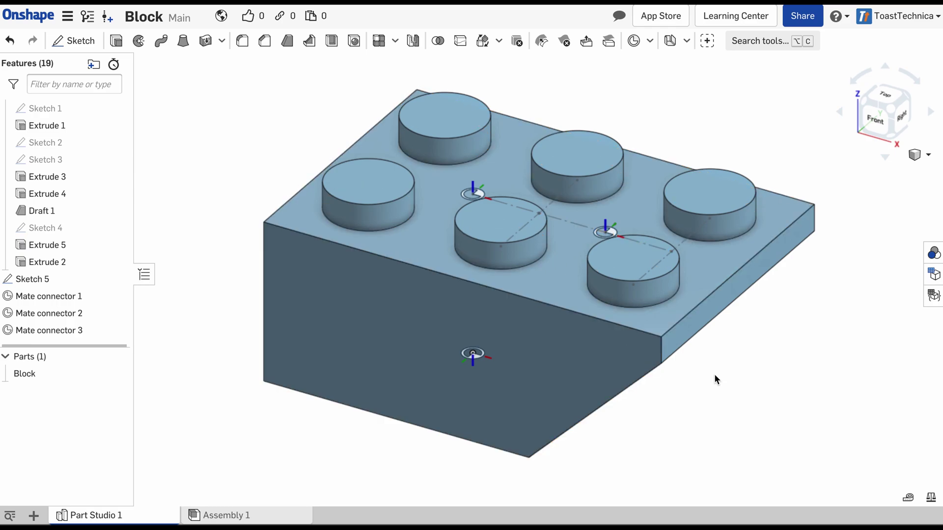
{"action": "left_click", "coordinate": [117, 280]}
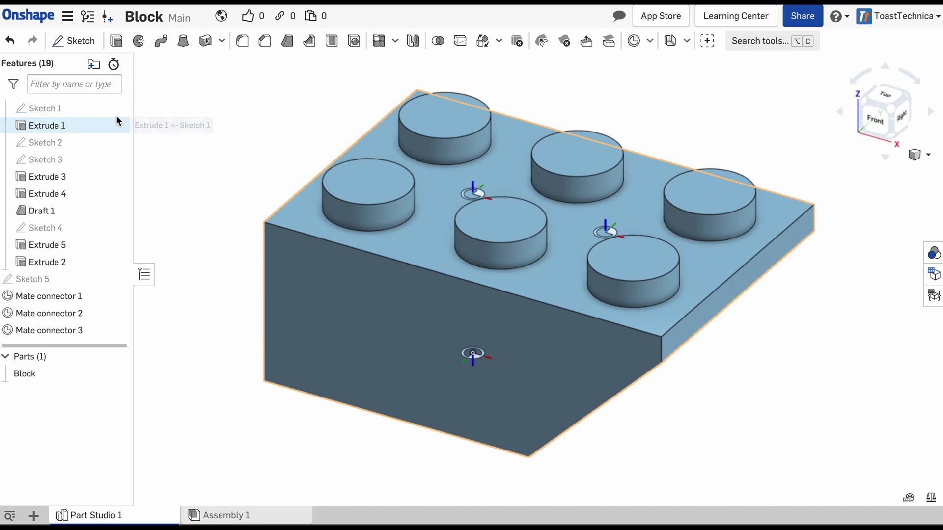
{"action": "scroll", "coordinate": [87, 170], "scroll_direction": "up", "scroll_amount": 1}
{"action": "scroll", "coordinate": [88, 170], "scroll_direction": "down", "scroll_amount": 1}
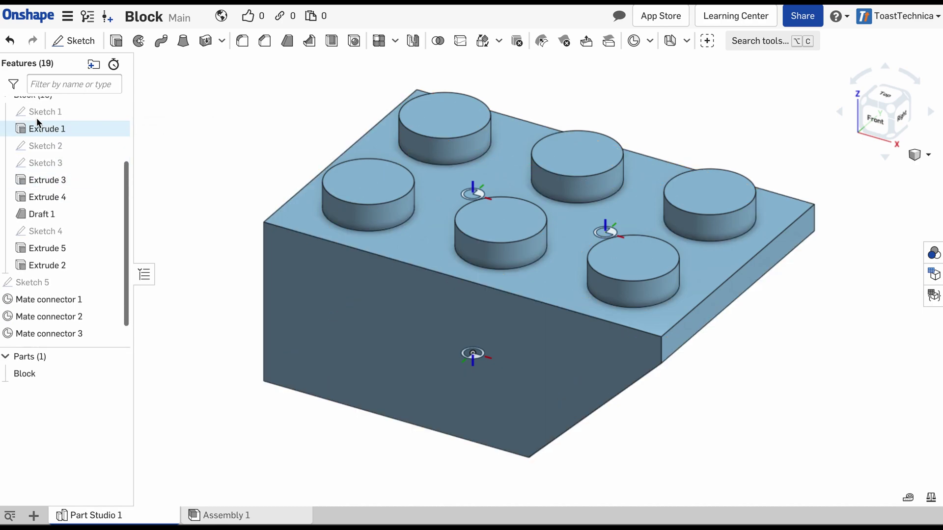
{"action": "scroll", "coordinate": [39, 123], "scroll_direction": "up", "scroll_amount": 1}
{"action": "left_click", "coordinate": [6, 112]}
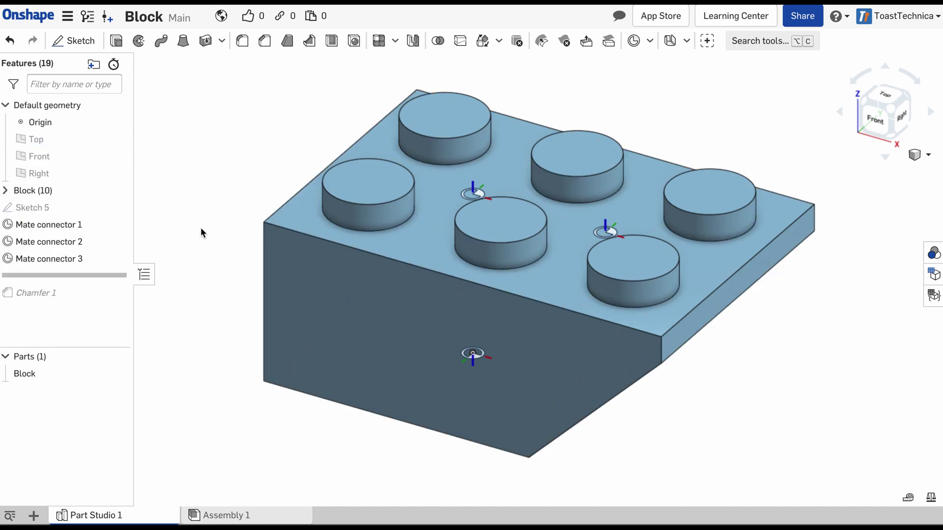
Step: In Assembly 1, insert Block instances from Part Studio 1, placing them apart from each other
{"action": "left_click", "coordinate": [220, 516]}
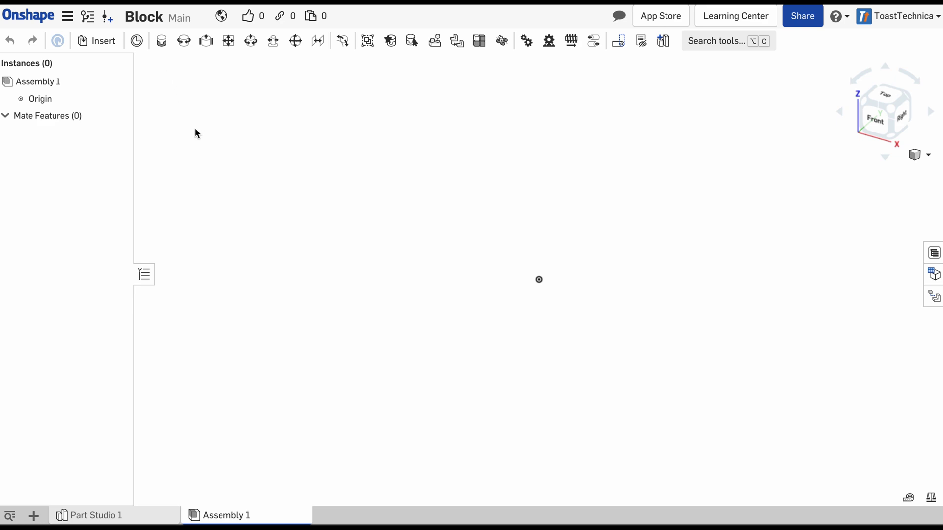
{"action": "left_click", "coordinate": [97, 43]}
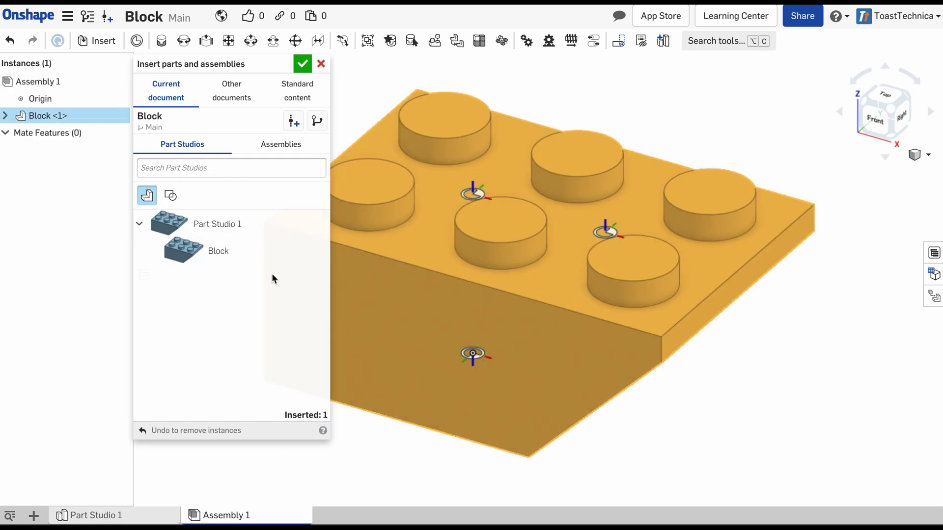
{"action": "left_click", "coordinate": [189, 251]}
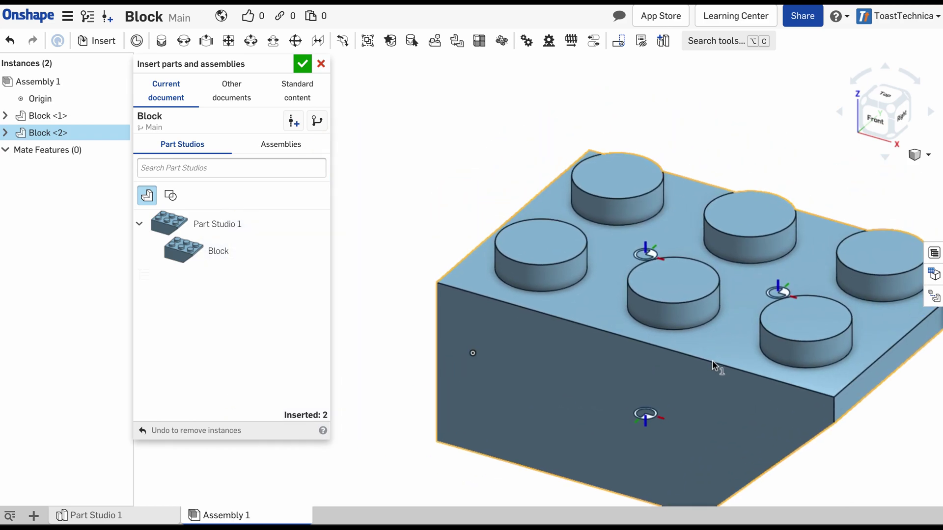
{"action": "left_click", "coordinate": [713, 366]}
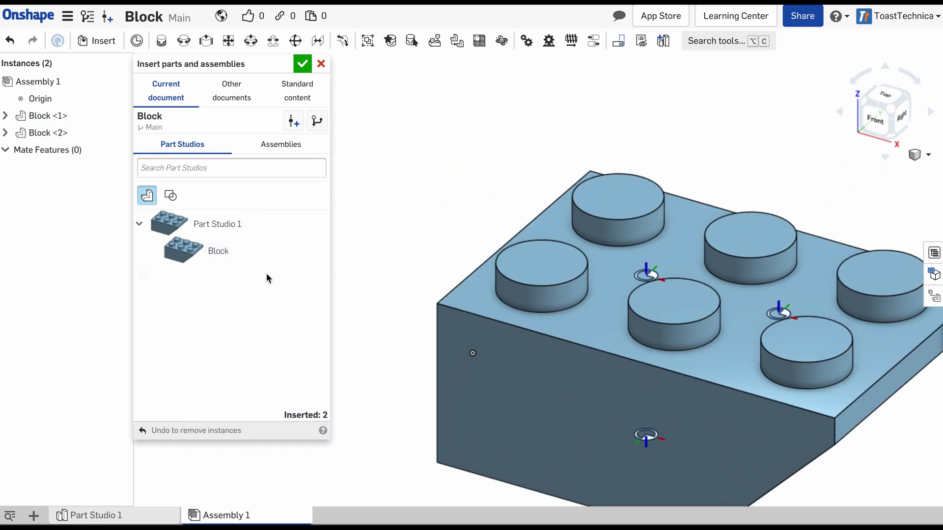
{"action": "left_click", "coordinate": [231, 250]}
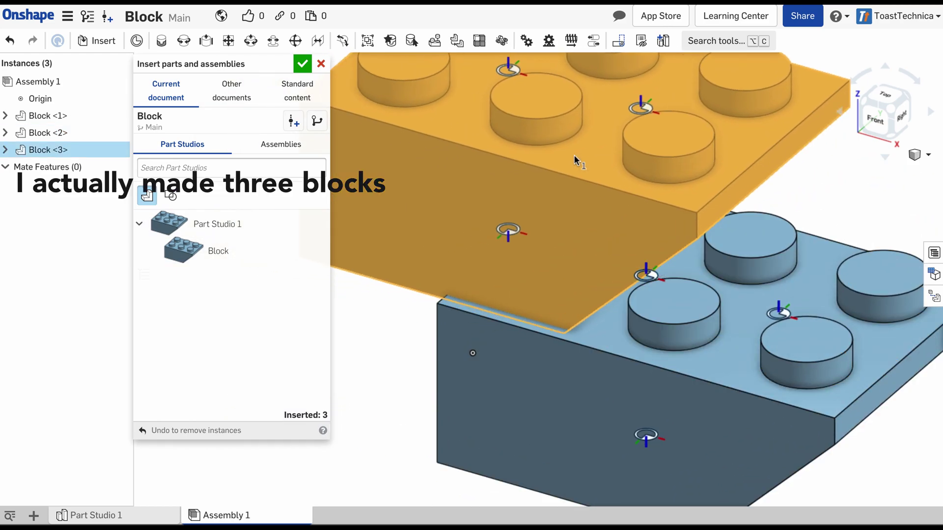
{"action": "left_click", "coordinate": [520, 131]}
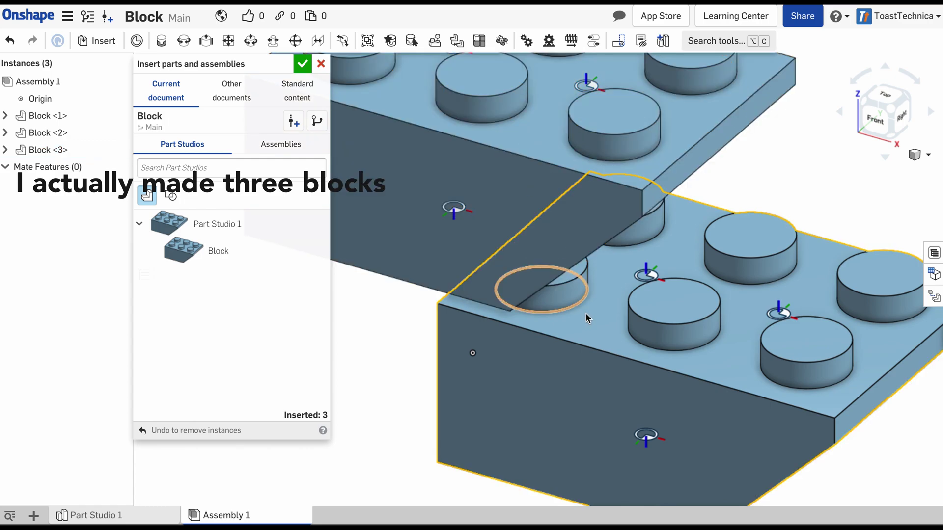
{"action": "scroll", "coordinate": [585, 313], "scroll_direction": "down", "scroll_amount": 2}
{"action": "scroll", "coordinate": [585, 313], "scroll_direction": "down", "scroll_amount": 2}
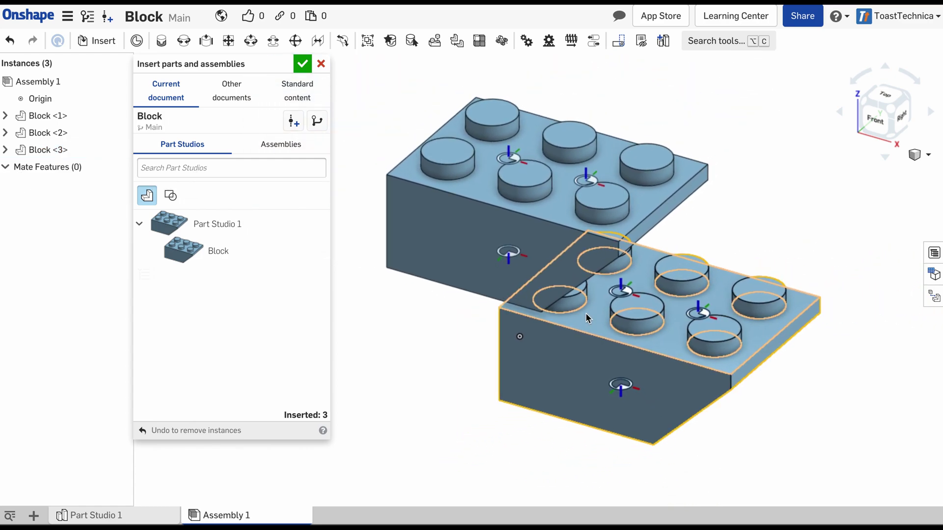
{"action": "key", "text": "shift+Down"}
{"action": "key", "text": "shift+Up"}
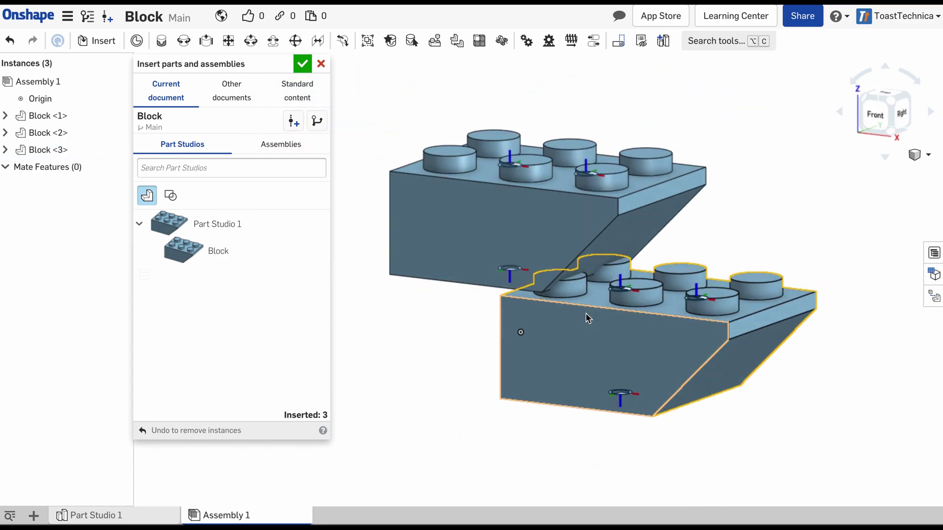
{"action": "key", "text": "shift+Down"}
{"action": "key", "text": "i"}
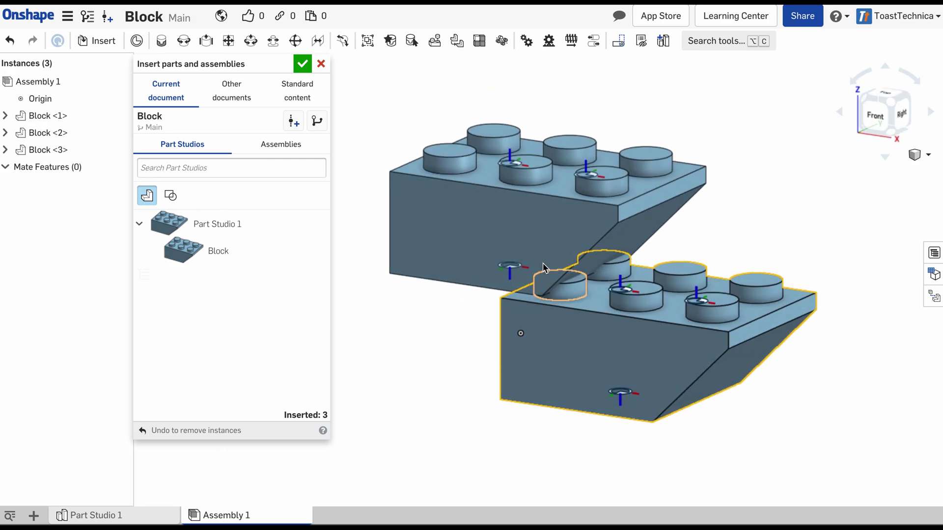
{"action": "left_click", "coordinate": [302, 66]}
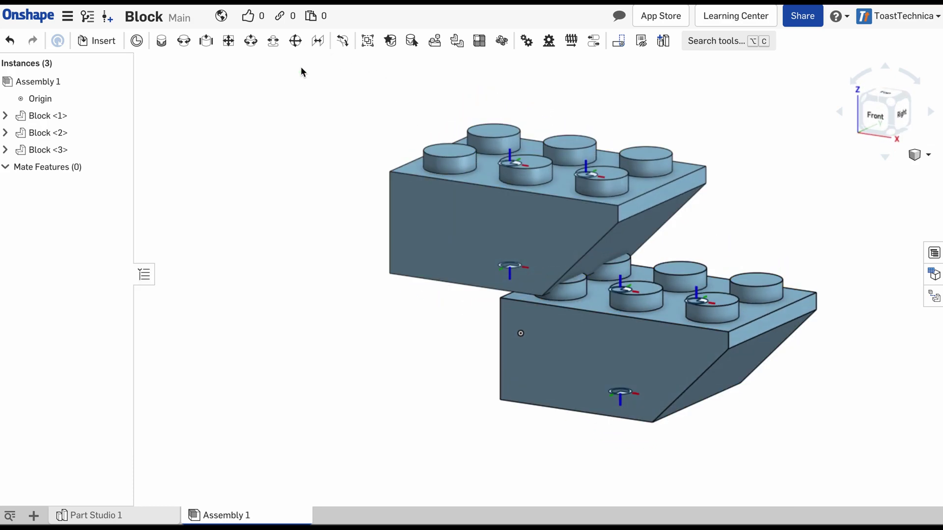
Step: Start a fastened mate from Block <3>'s Mate connector 3 to Block <2>'s Mate connector 1
{"action": "left_click", "coordinate": [162, 43]}
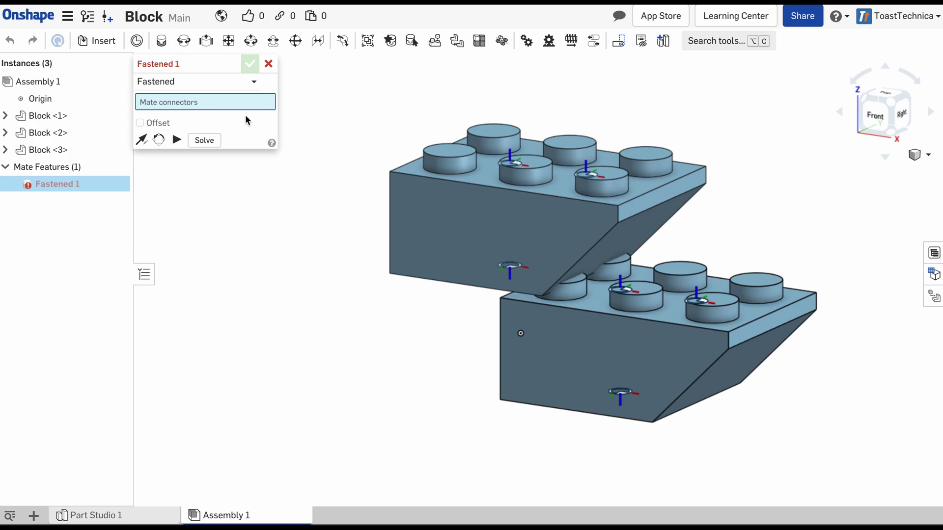
{"action": "key", "text": "shift+Up"}
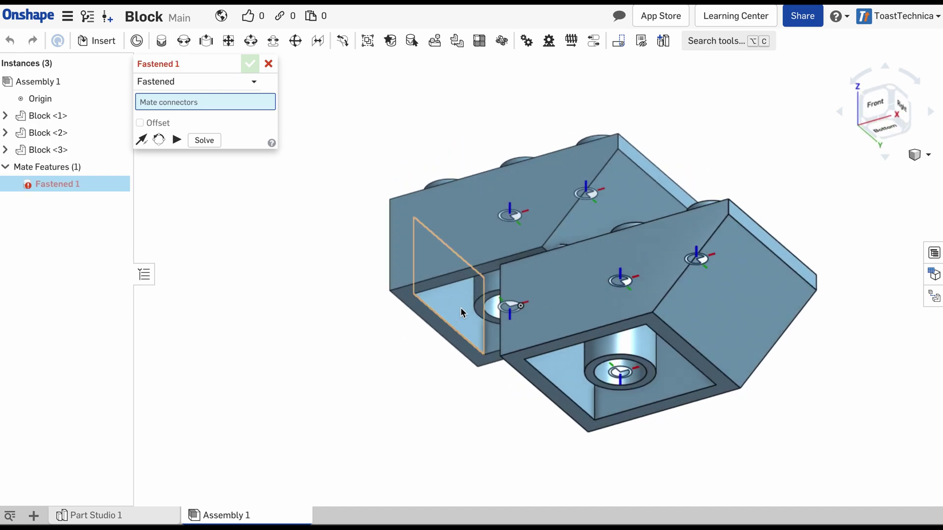
{"action": "key", "text": "shift+Right"}
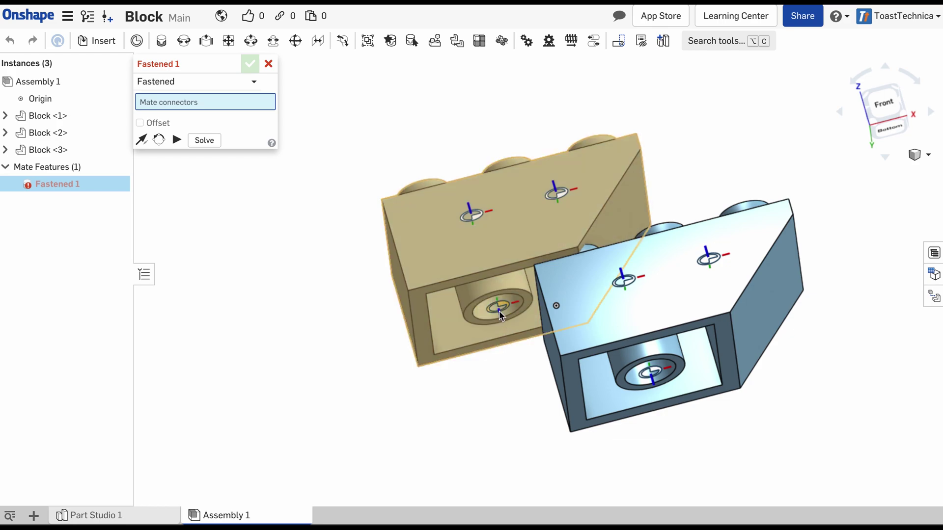
{"action": "left_click", "coordinate": [500, 311]}
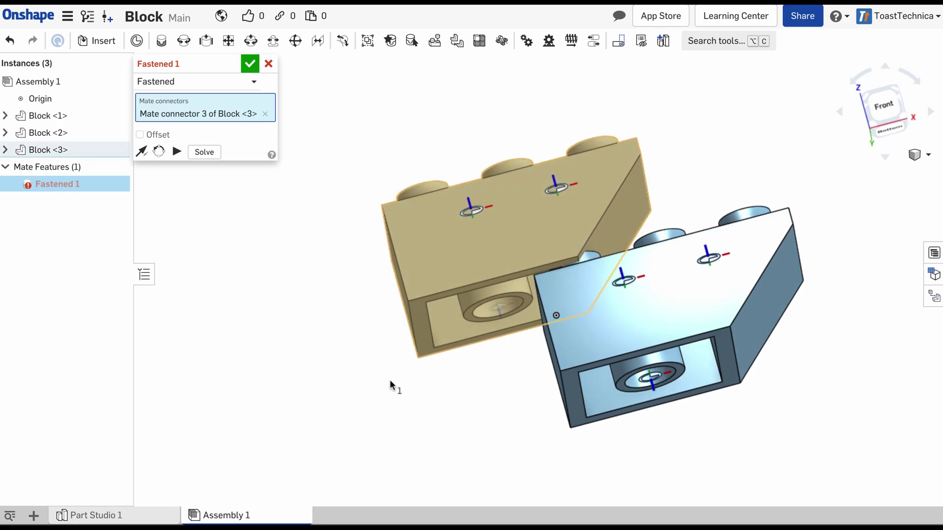
{"action": "key", "text": "shift+Down"}
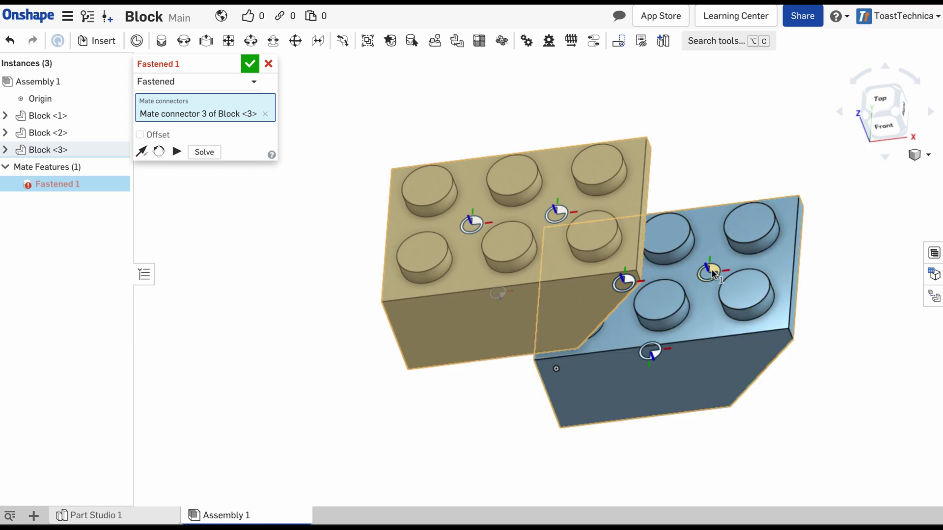
{"action": "left_click", "coordinate": [709, 271]}
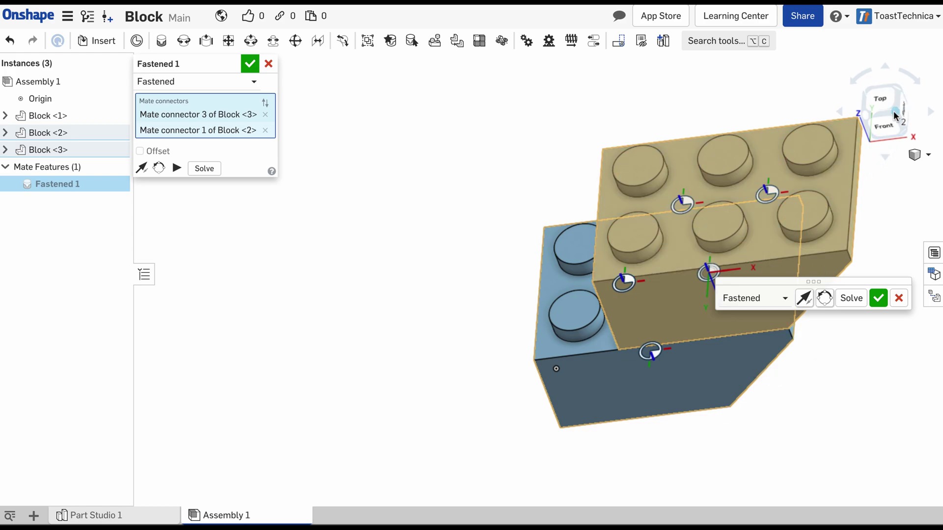
Step: Rotate the tan block twice about the connector until aligned, then confirm Fastened 1
{"action": "key", "text": "shift+7"}
{"action": "key", "text": "shift+Up"}
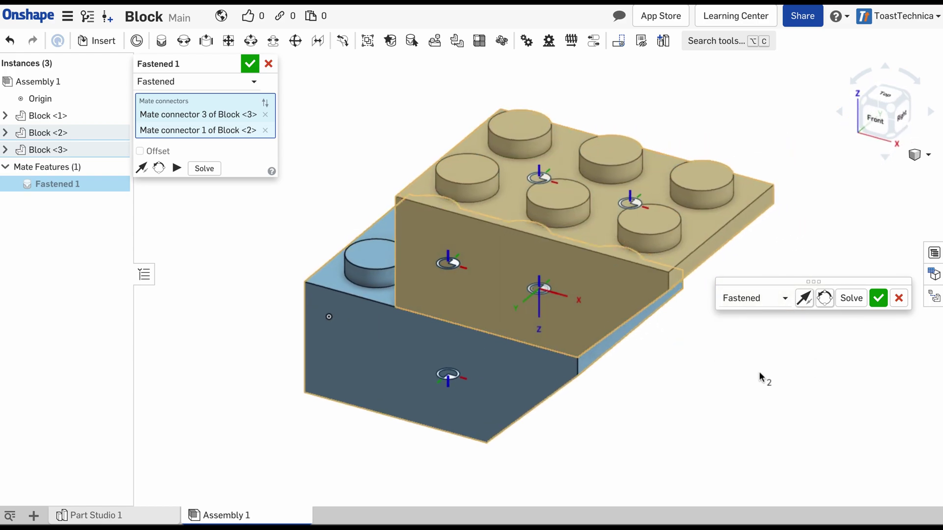
{"action": "key", "text": "shift+1"}
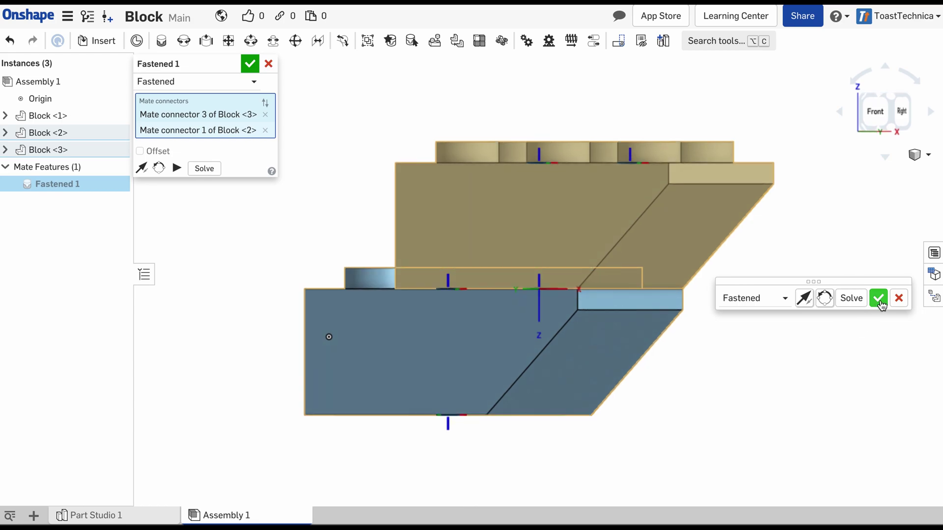
{"action": "key", "text": "shift+7"}
{"action": "left_click", "coordinate": [821, 301]}
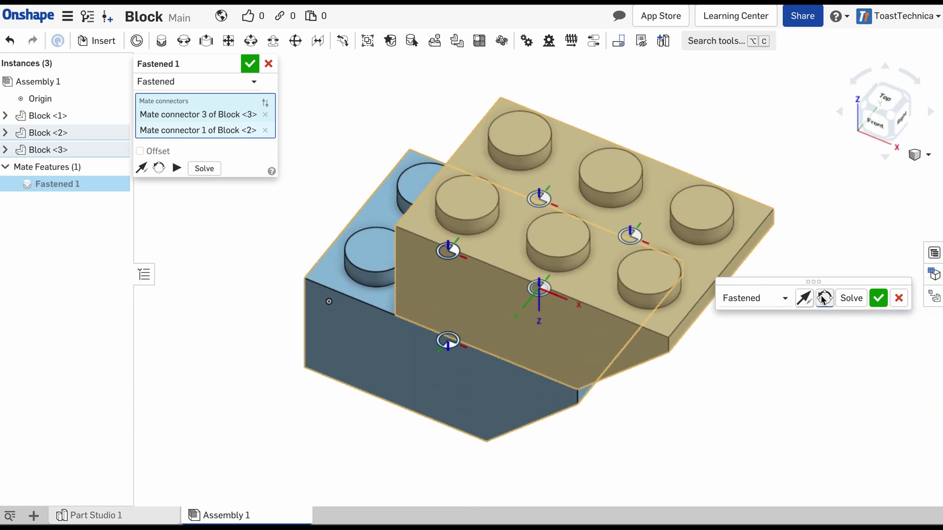
{"action": "left_click", "coordinate": [823, 301]}
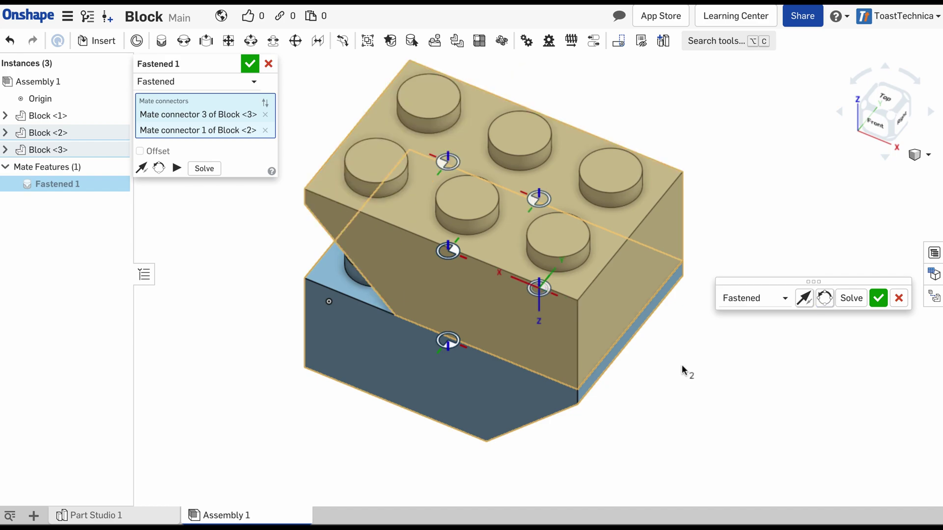
{"action": "key", "text": "shift+1"}
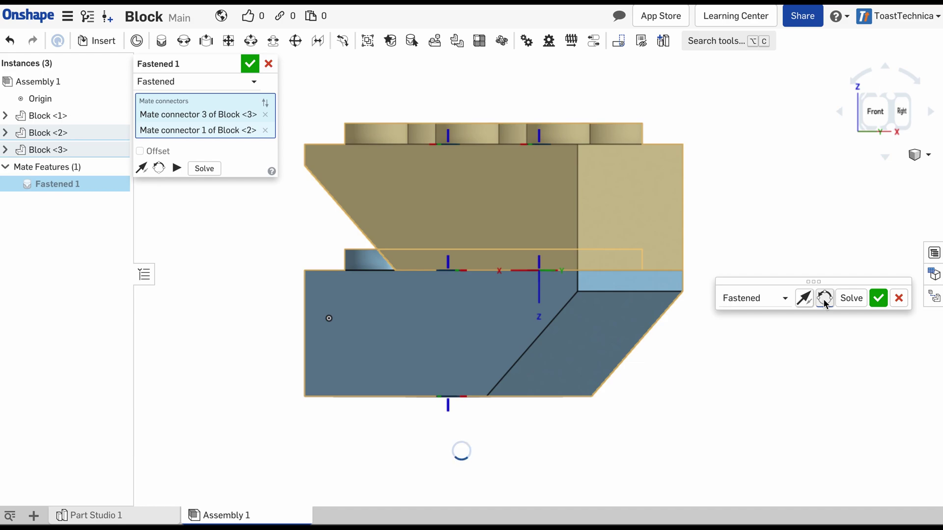
{"action": "key", "text": "shift+7"}
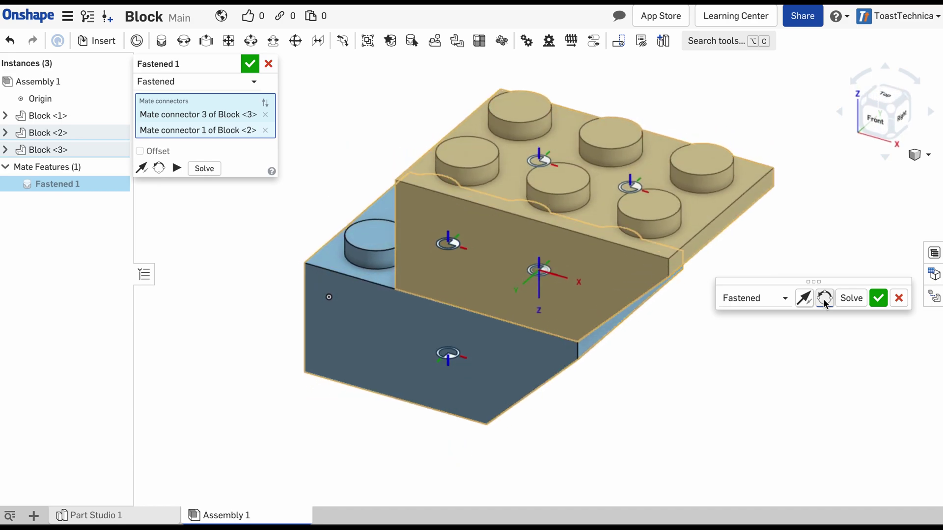
{"action": "left_click", "coordinate": [878, 299]}
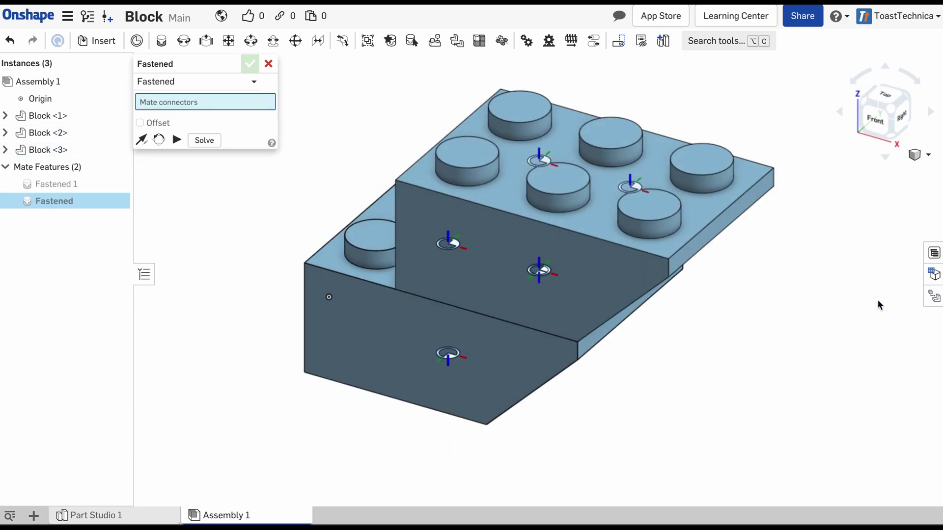
Step: Orbit around the stacked blocks and reset to the standard isometric view
{"action": "key", "text": "Down"}
{"action": "key", "text": "Down"}
{"action": "key", "text": "Down"}
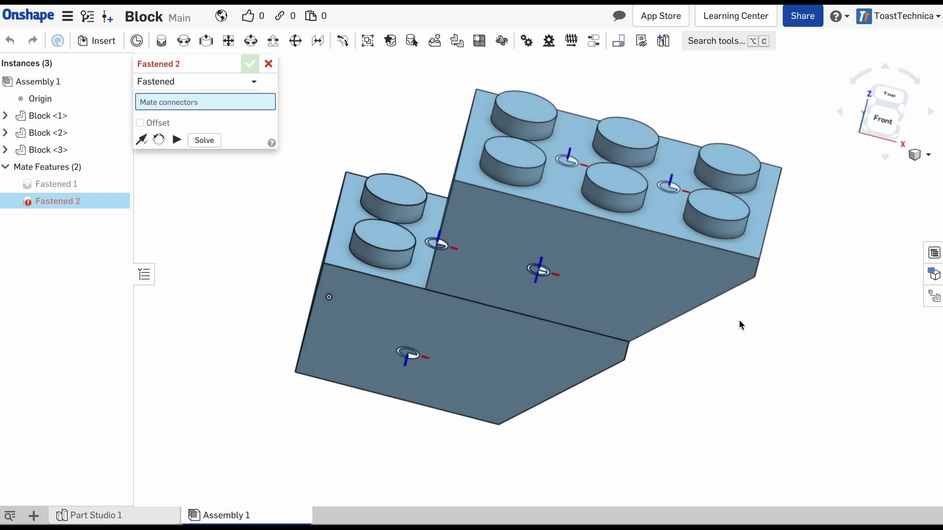
{"action": "key", "text": "Up"}
{"action": "key", "text": "Up"}
{"action": "key", "text": "Up"}
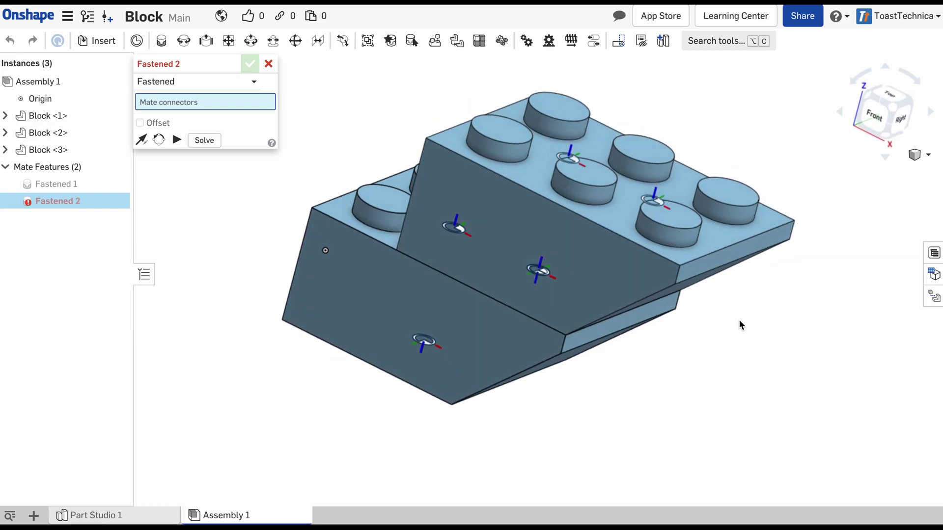
{"action": "key", "text": "shift+7"}
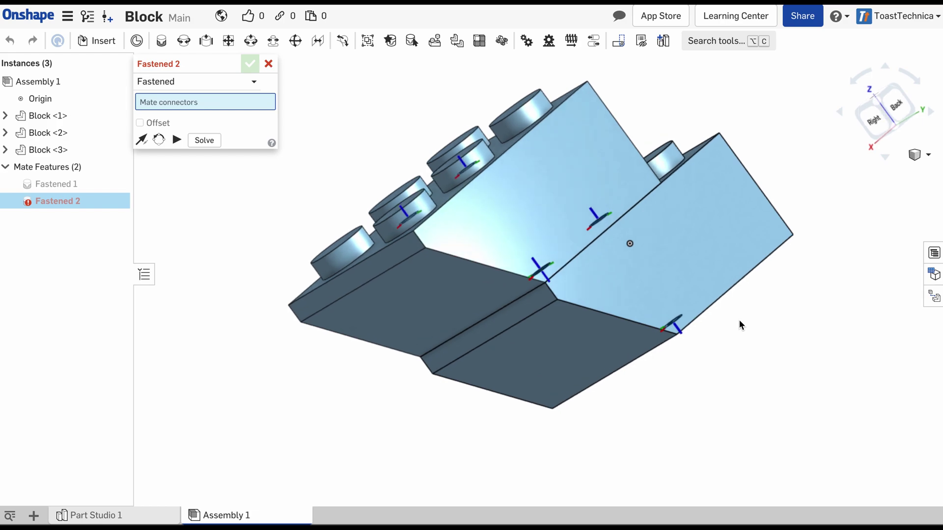
{"action": "key", "text": "Right"}
{"action": "key", "text": "Right"}
{"action": "key", "text": "Right"}
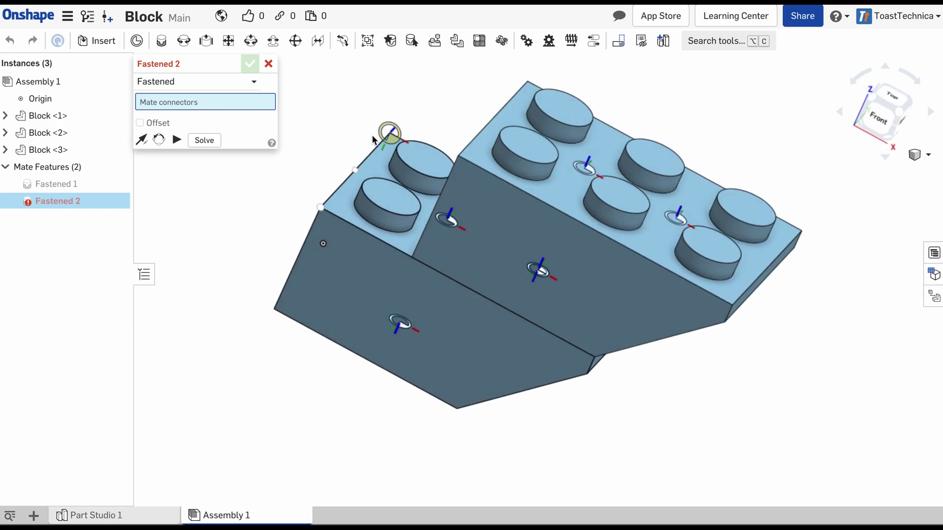
{"action": "key", "text": "shift+7"}
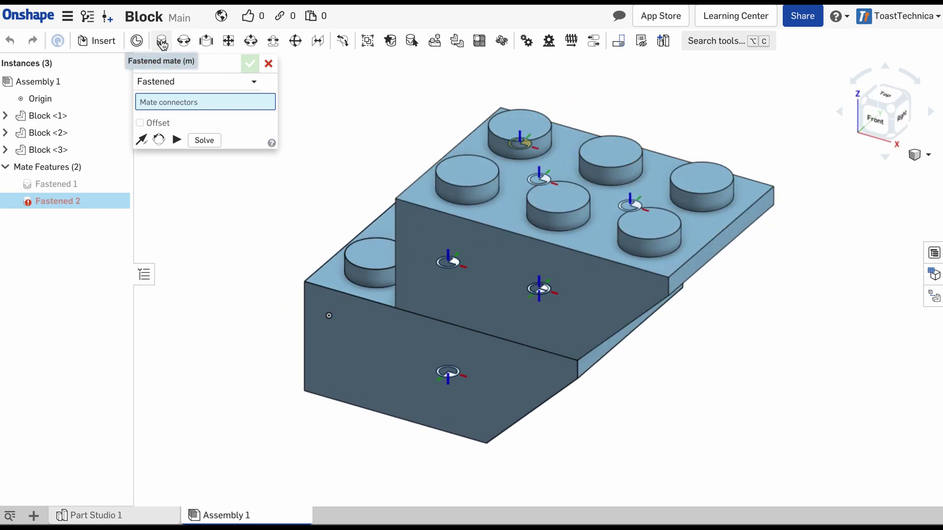
Step: Insert a fourth Block instance, Block <4>, above the stacked blocks and select it
{"action": "left_click", "coordinate": [80, 43]}
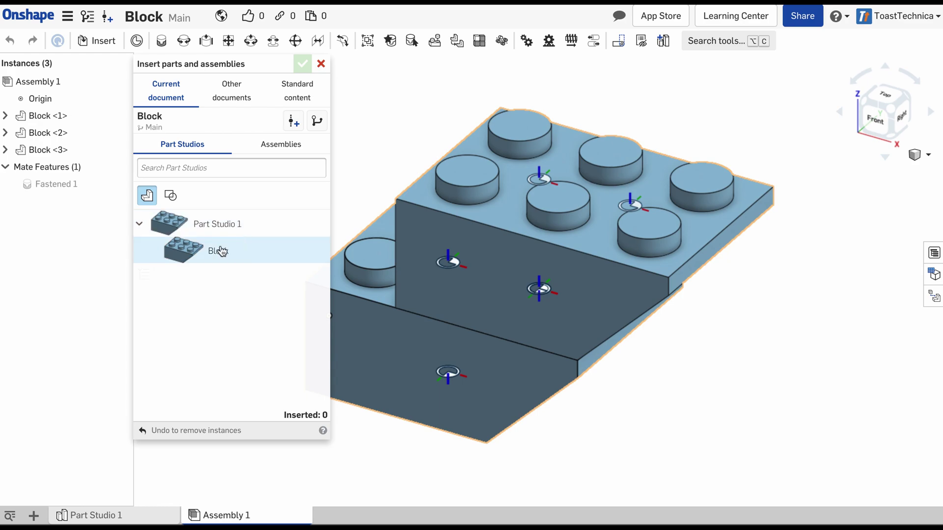
{"action": "left_click", "coordinate": [217, 251]}
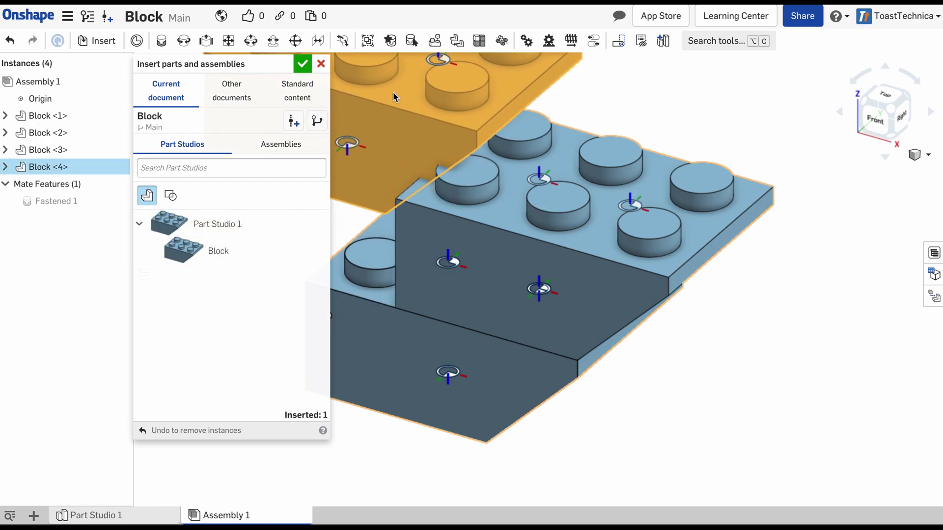
{"action": "left_click", "coordinate": [393, 92]}
{"action": "scroll", "coordinate": [661, 125], "scroll_direction": "left", "scroll_amount": 5}
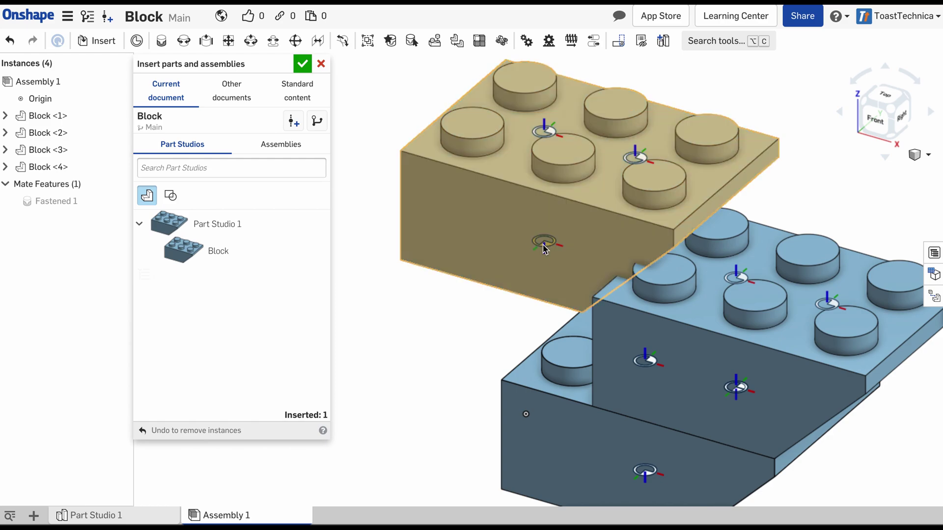
{"action": "key", "text": "Right"}
{"action": "key", "text": "Right"}
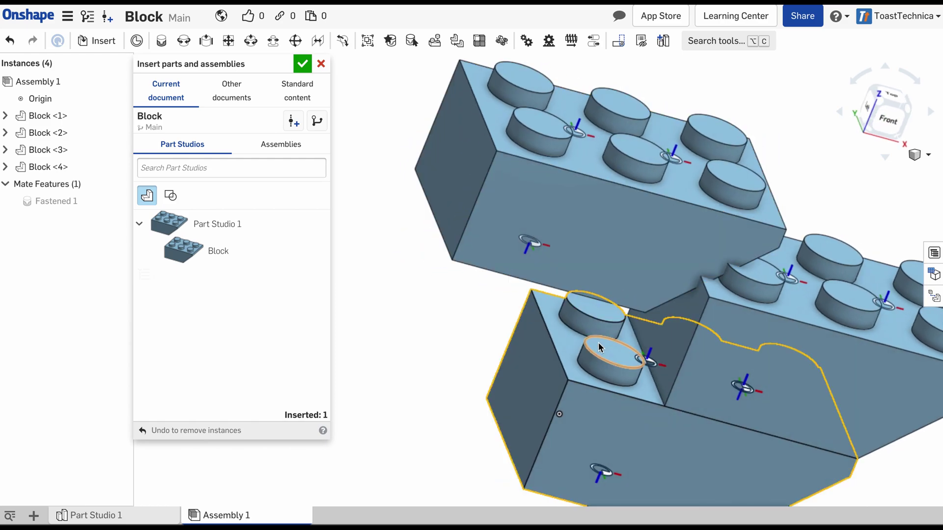
{"action": "left_click", "coordinate": [528, 248]}
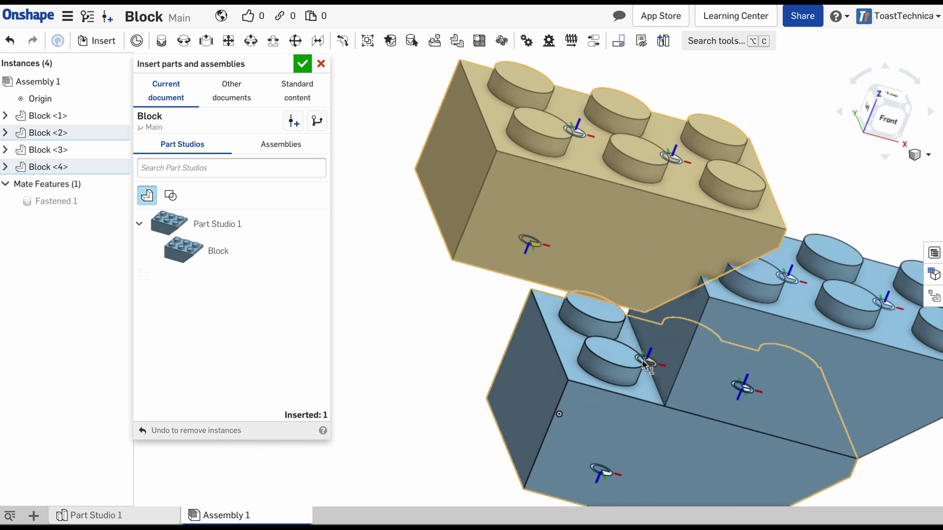
Step: Try fastening Block <4> onto the lower block, rotating it in 90° turns, then cancel the mate
{"action": "left_click", "coordinate": [162, 41]}
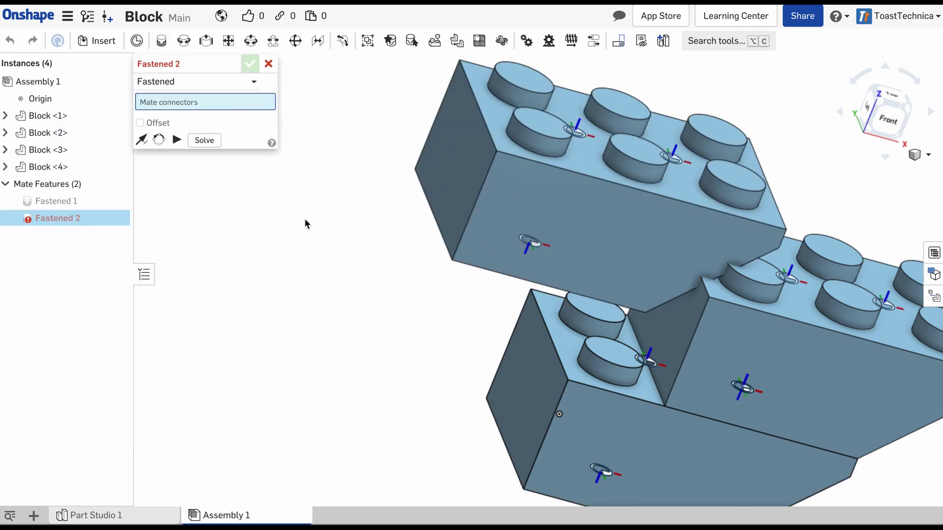
{"action": "left_click", "coordinate": [532, 243]}
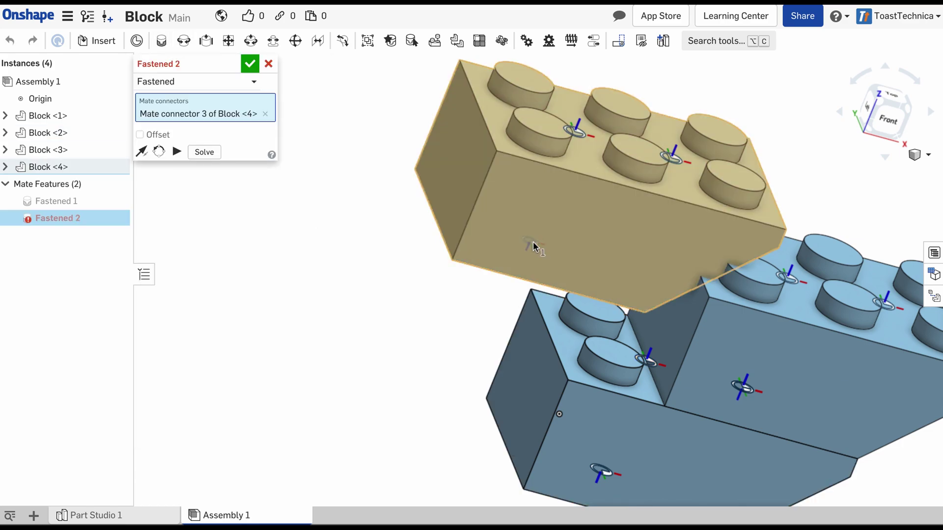
{"action": "left_click", "coordinate": [641, 358]}
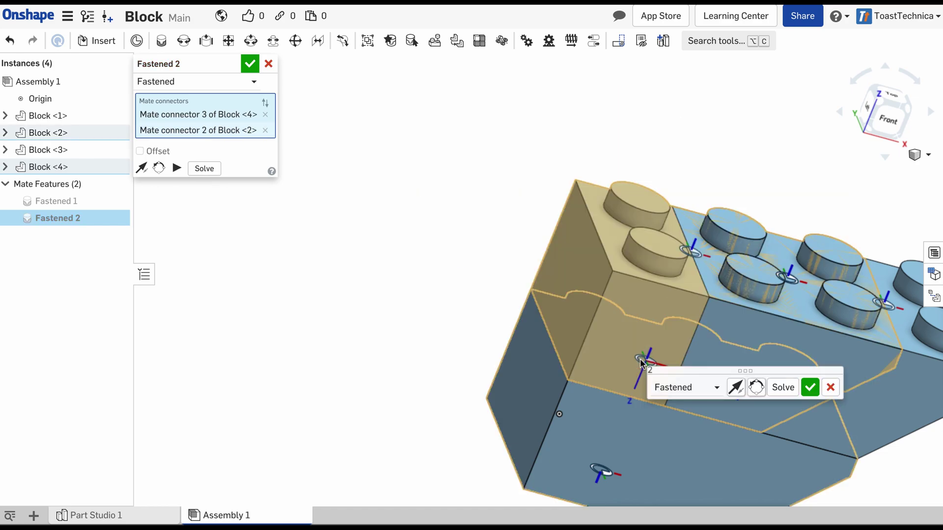
{"action": "left_click", "coordinate": [756, 388]}
{"action": "left_click", "coordinate": [756, 388]}
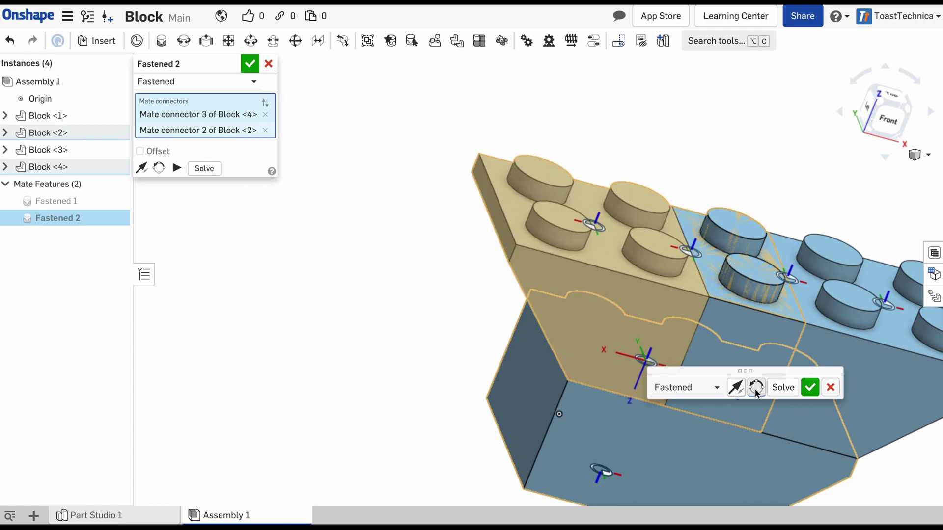
{"action": "left_click", "coordinate": [756, 388]}
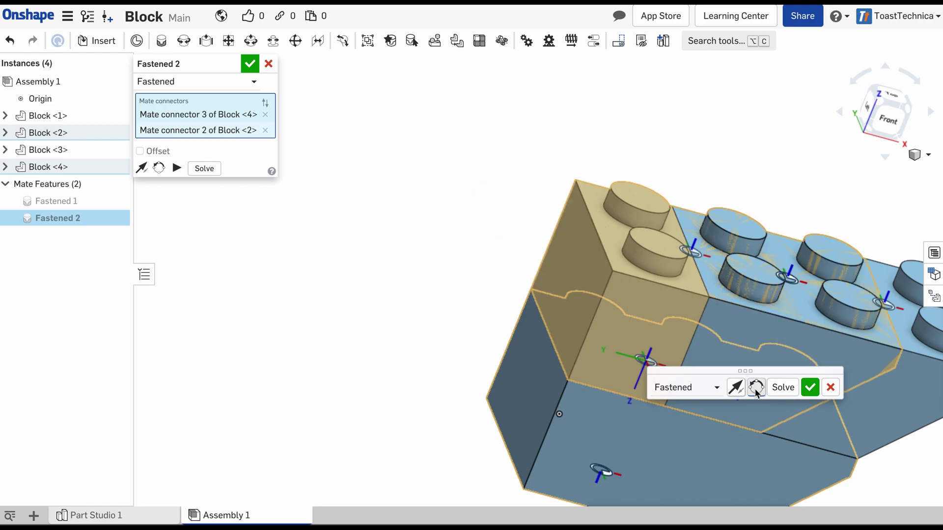
{"action": "left_click", "coordinate": [756, 388]}
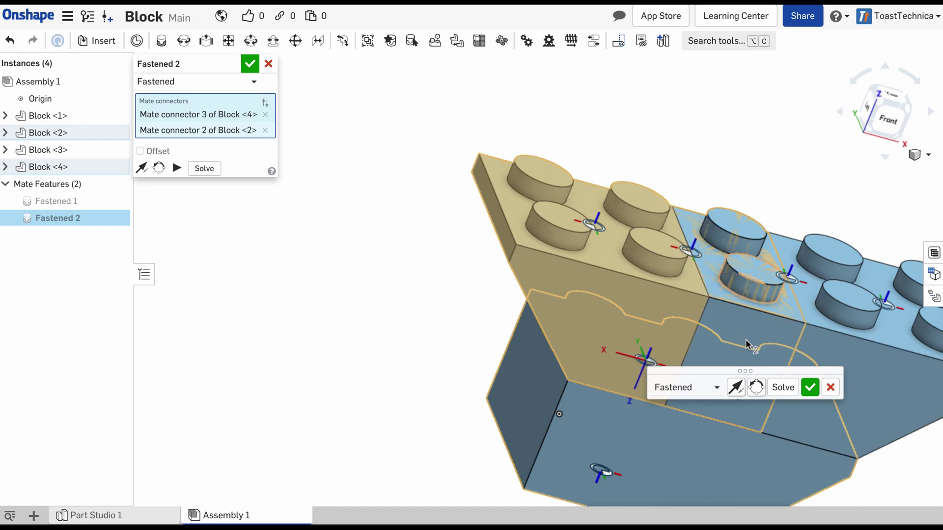
{"action": "left_click", "coordinate": [757, 388]}
{"action": "left_click", "coordinate": [756, 388]}
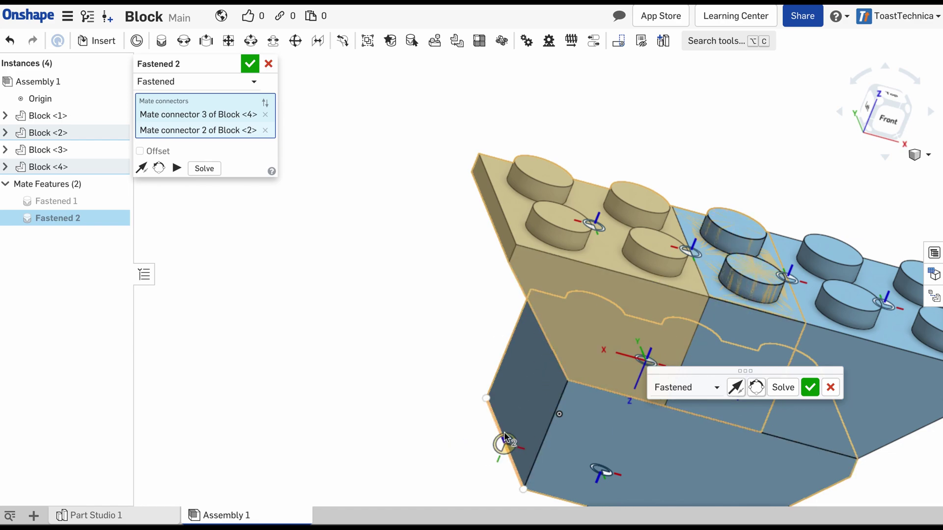
{"action": "left_click", "coordinate": [826, 388]}
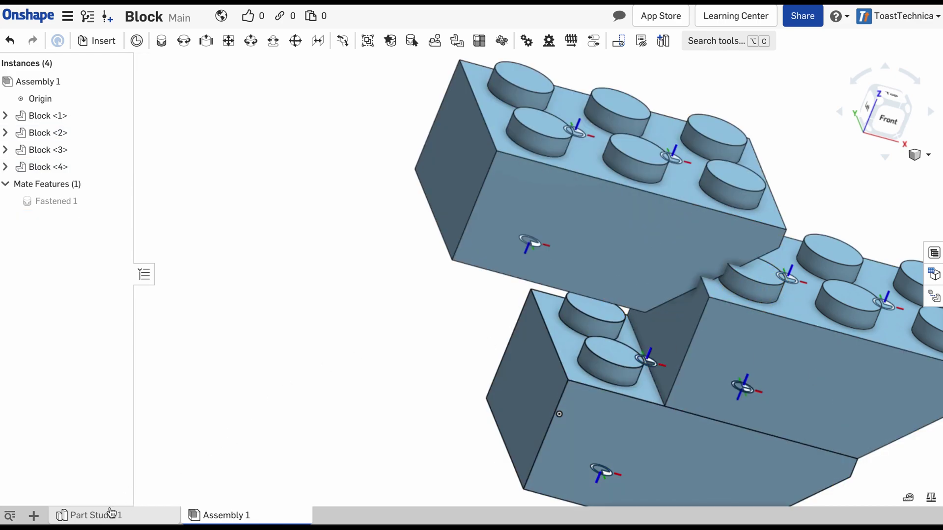
Step: In Part Studio 1, add Mate connector 4 at the bottom face corner, then go back to Assembly 1
{"action": "left_click", "coordinate": [112, 513]}
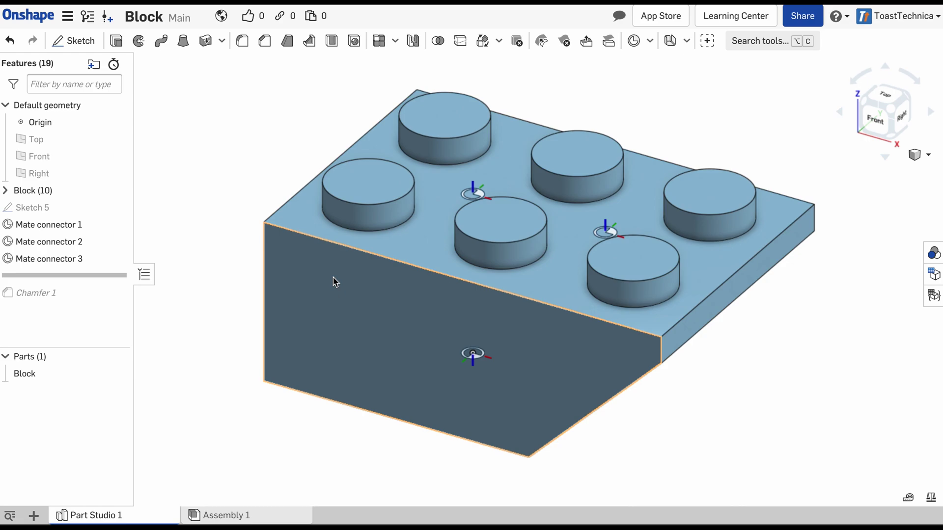
{"action": "key", "text": "shift+Up"}
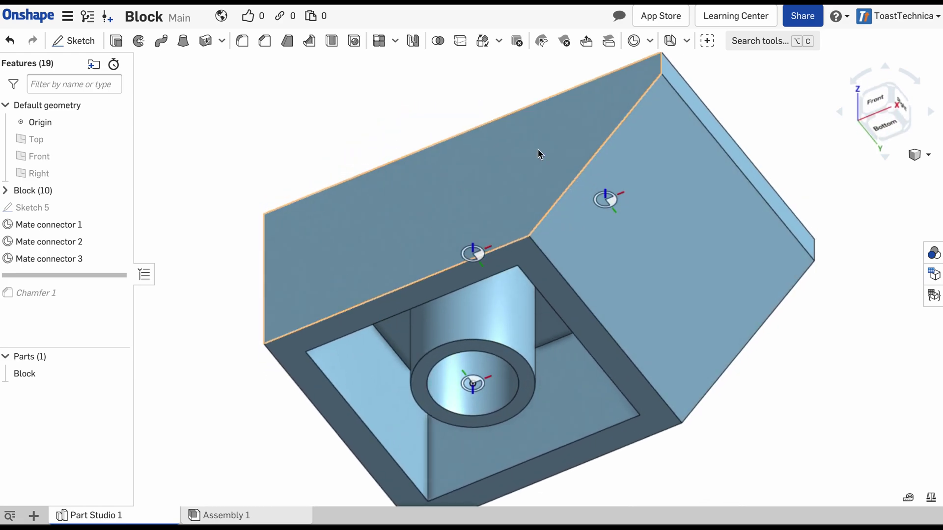
{"action": "left_click", "coordinate": [634, 40]}
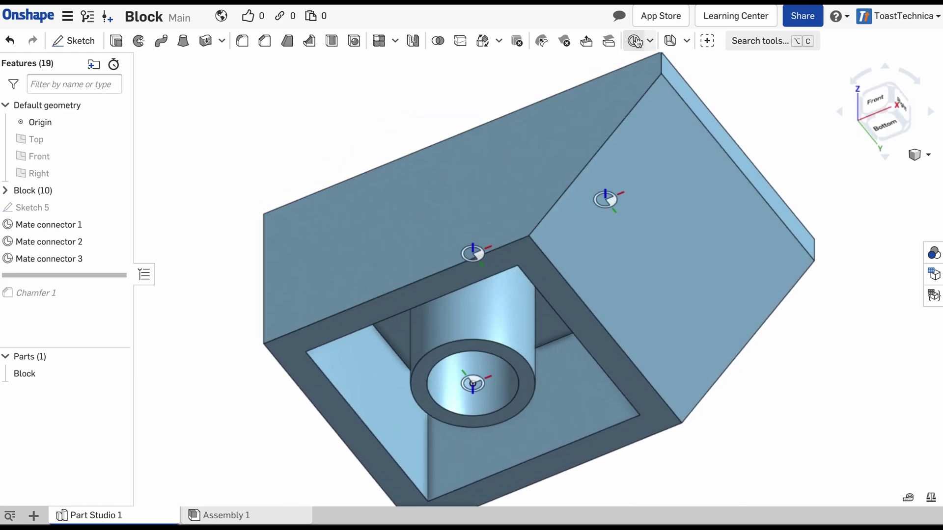
{"action": "left_click", "coordinate": [343, 445]}
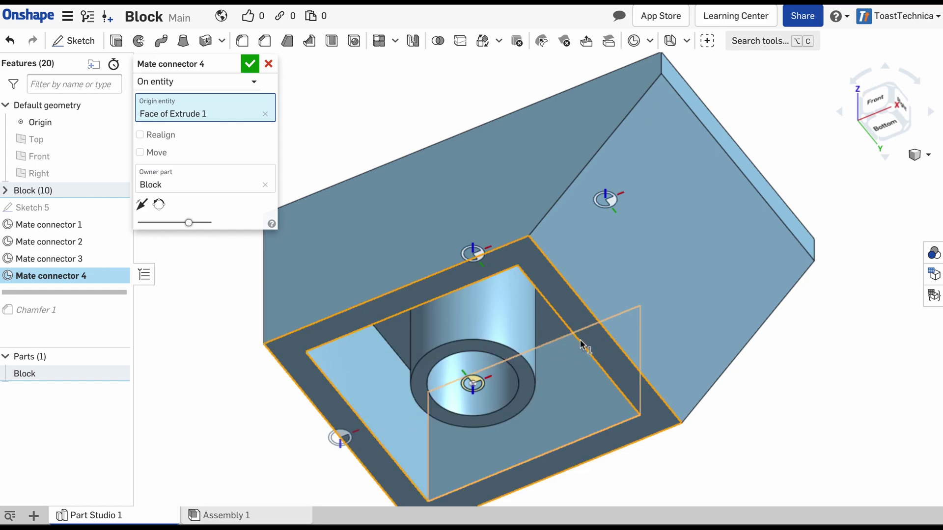
{"action": "left_click", "coordinate": [251, 64]}
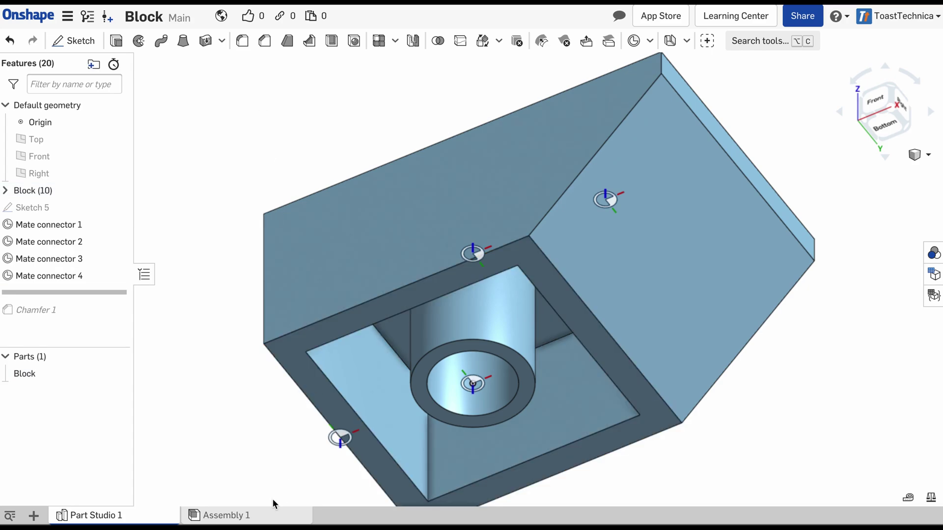
{"action": "left_click", "coordinate": [226, 516]}
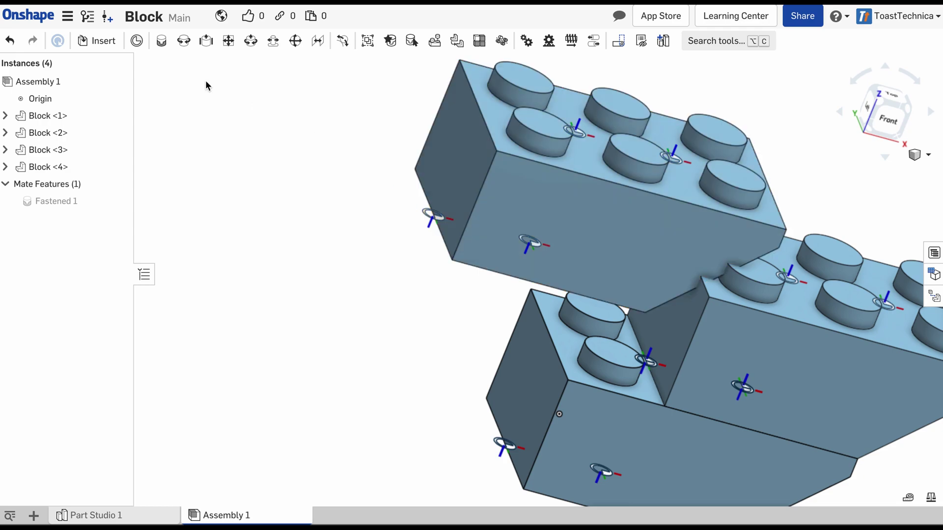
Step: Fasten Block <4>'s Mate connector 4 to Block <3>'s Mate connector 4, flipping the orientation
{"action": "left_click", "coordinate": [163, 40]}
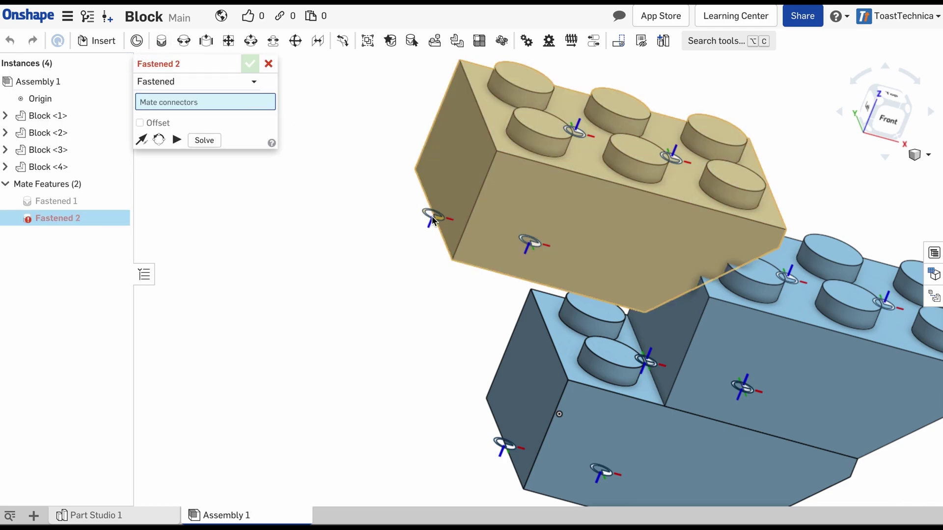
{"action": "left_click", "coordinate": [432, 216]}
{"action": "left_click", "coordinate": [646, 361]}
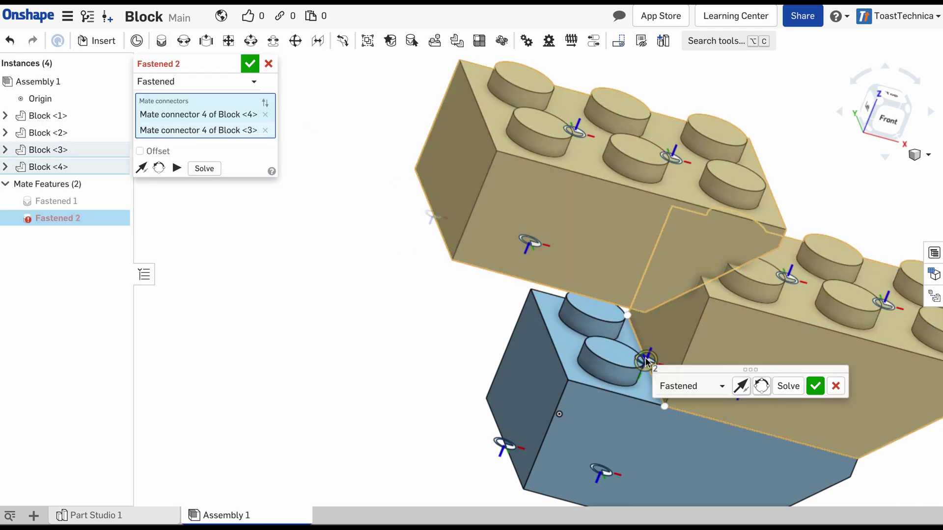
{"action": "left_click", "coordinate": [761, 387]}
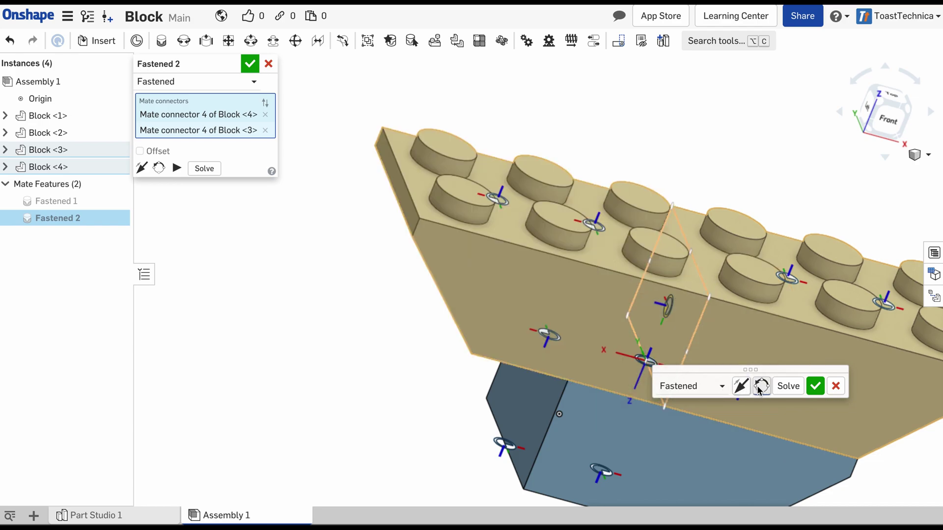
{"action": "left_click", "coordinate": [816, 387]}
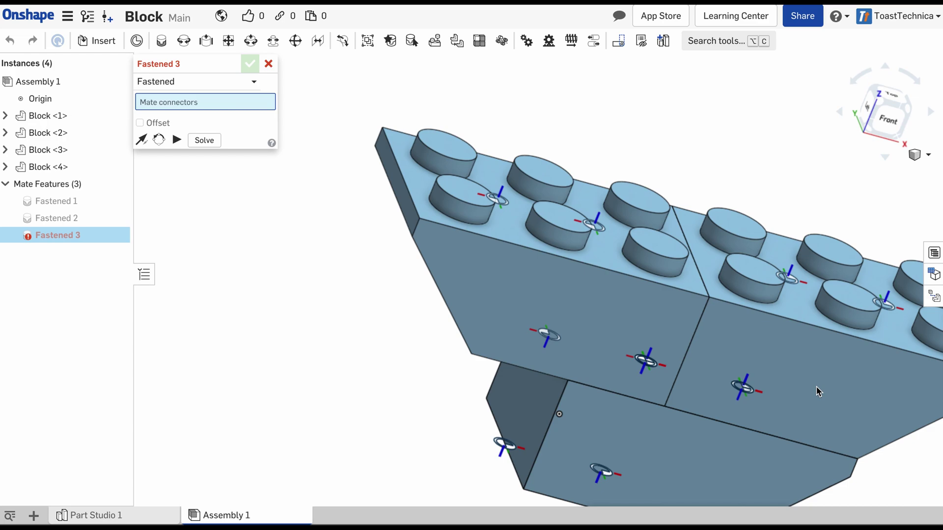
Step: Check the block tops from above, discard the empty Fastened 3 mate, and reset to isometric
{"action": "key", "text": "Up"}
{"action": "key", "text": "Up"}
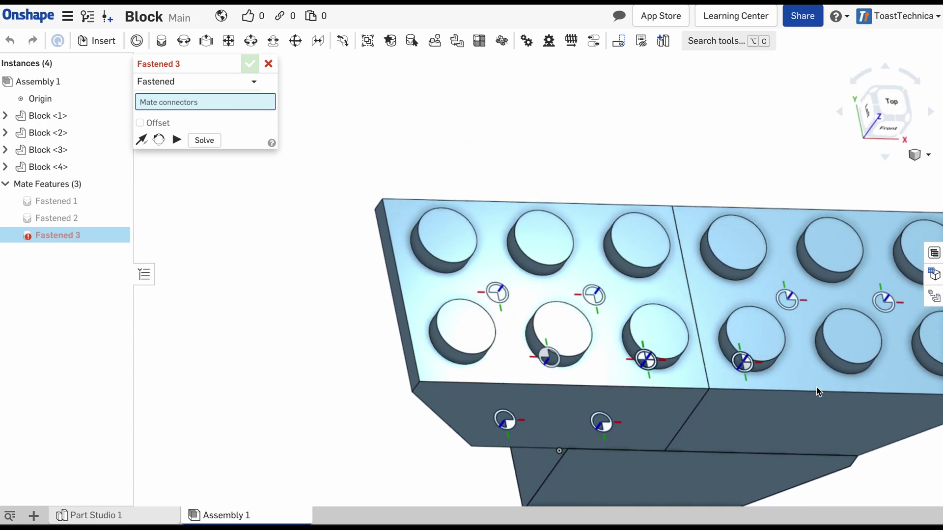
{"action": "key", "text": "Down"}
{"action": "key", "text": "Down"}
{"action": "key", "text": "Down"}
{"action": "key", "text": "Down"}
{"action": "key", "text": "Down"}
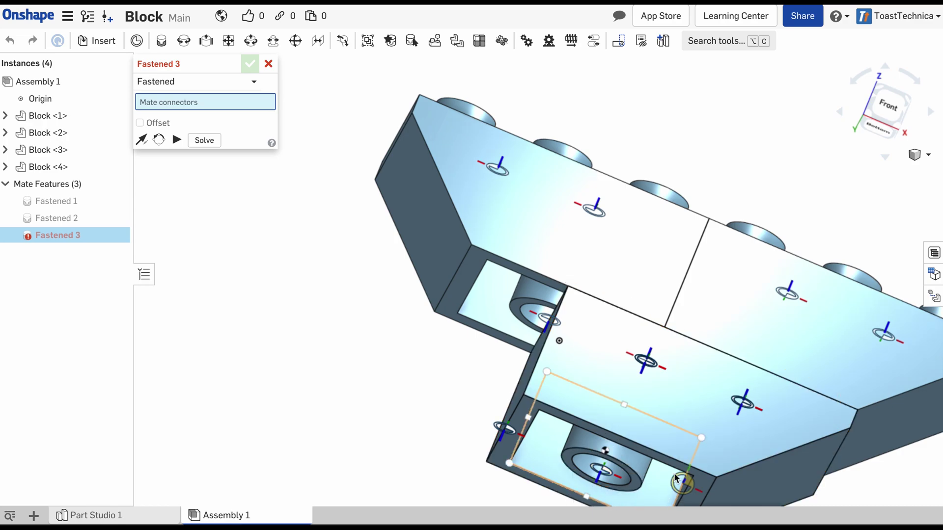
{"action": "key", "text": "Up"}
{"action": "key", "text": "Up"}
{"action": "key", "text": "Up"}
{"action": "key", "text": "Up"}
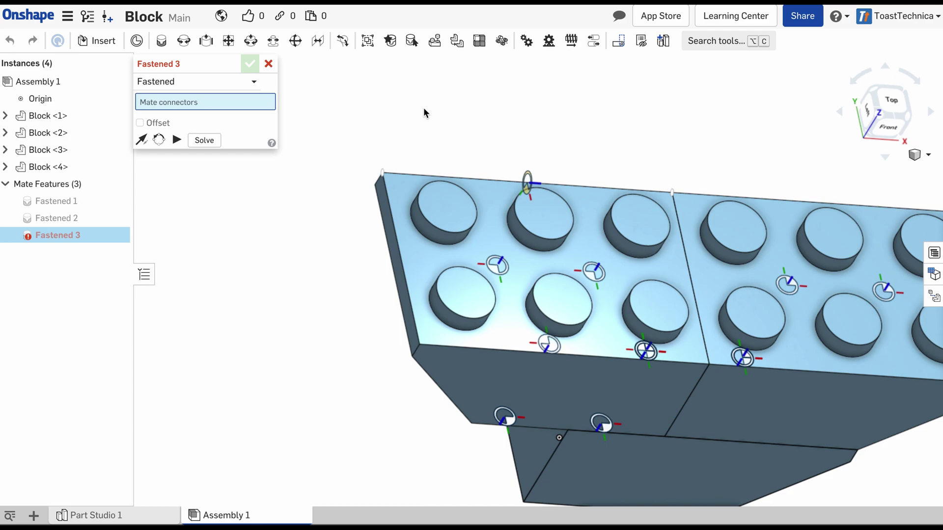
{"action": "key", "text": "ctrl+z"}
{"action": "key", "text": "shift+7"}
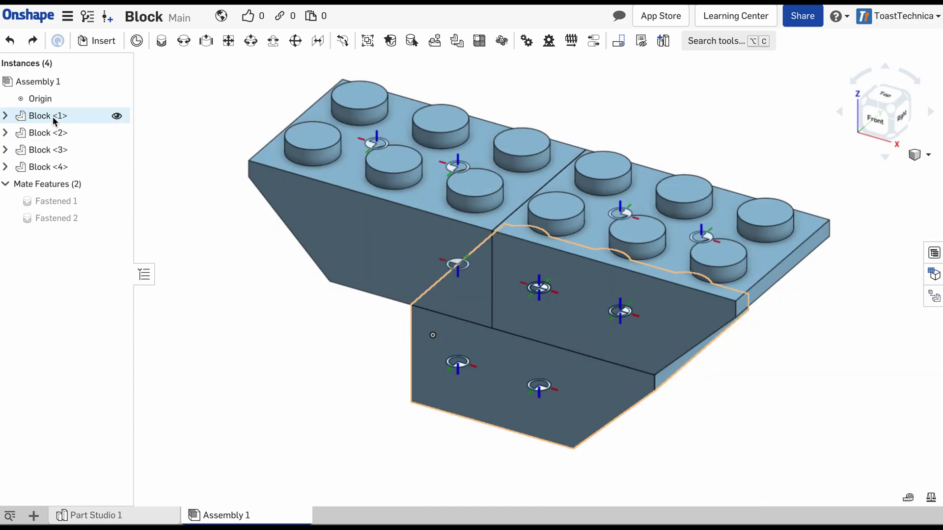
Step: Lift Block <1> about 26 mm and slider-mate its Mate connector 4 to Block <3>'s Mate connector 2
{"action": "left_click", "coordinate": [43, 118]}
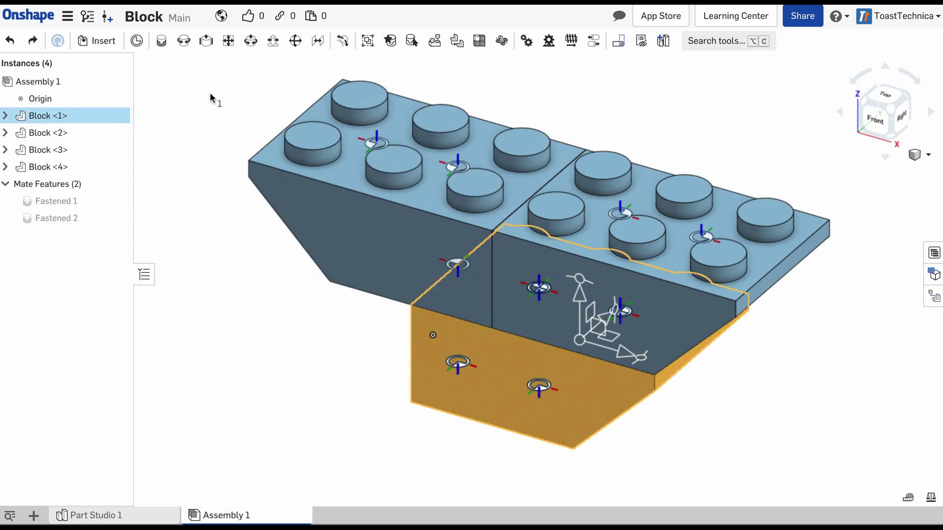
{"action": "left_click_drag", "start_coordinate": [576, 261], "coordinate": [561, 35]}
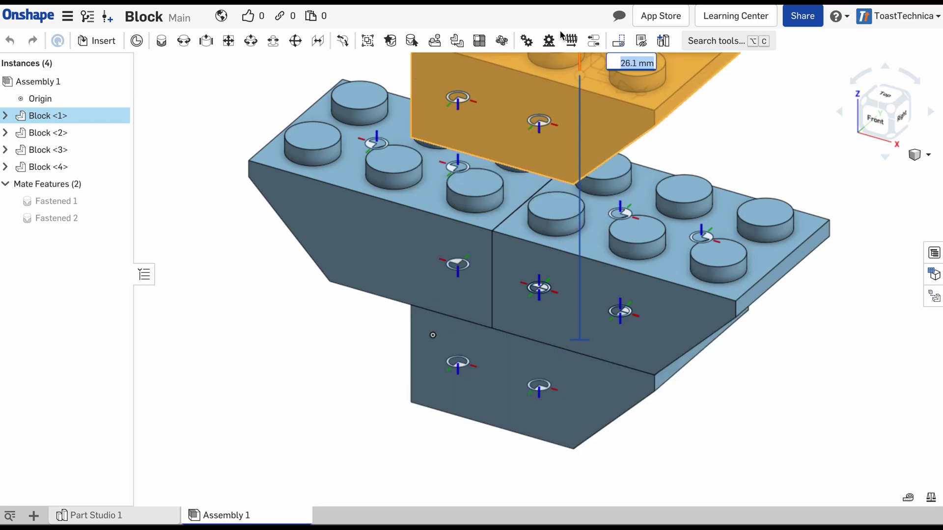
{"action": "left_click", "coordinate": [207, 41]}
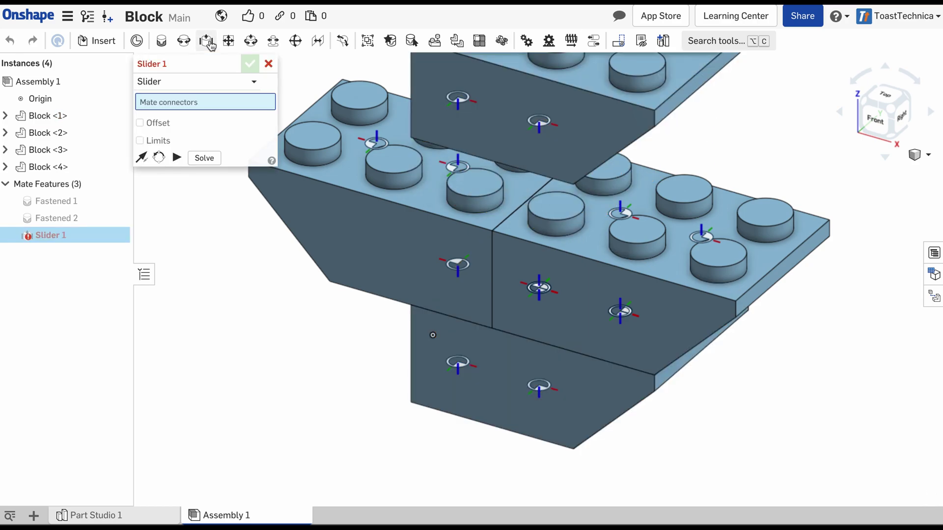
{"action": "left_click", "coordinate": [459, 103]}
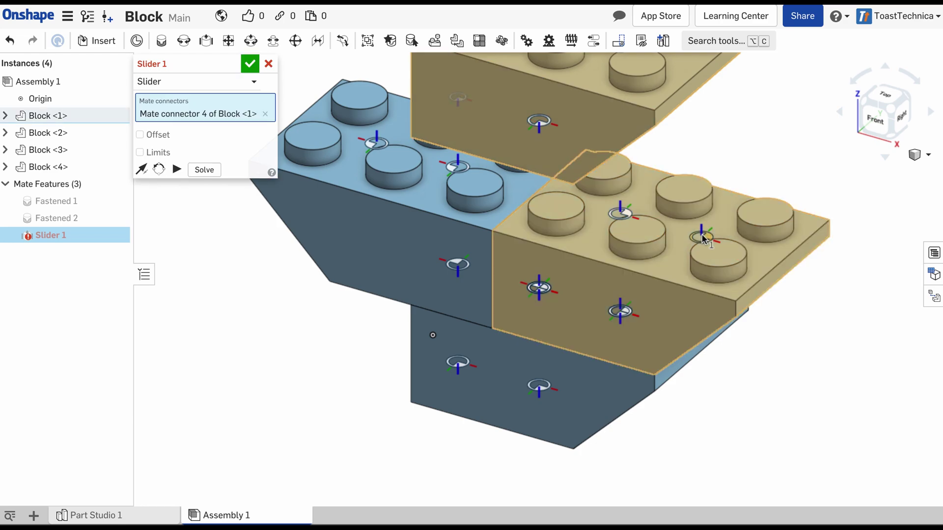
{"action": "left_click", "coordinate": [702, 239]}
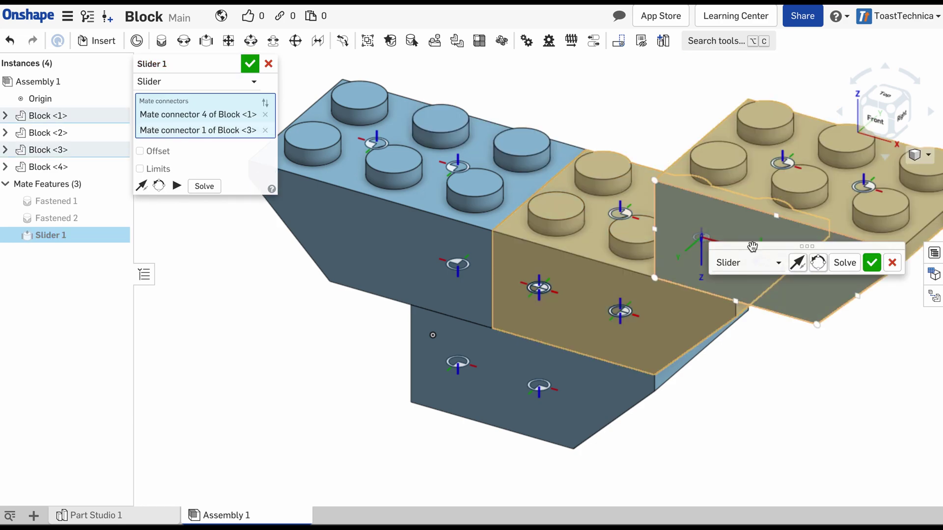
{"action": "left_click", "coordinate": [620, 214]}
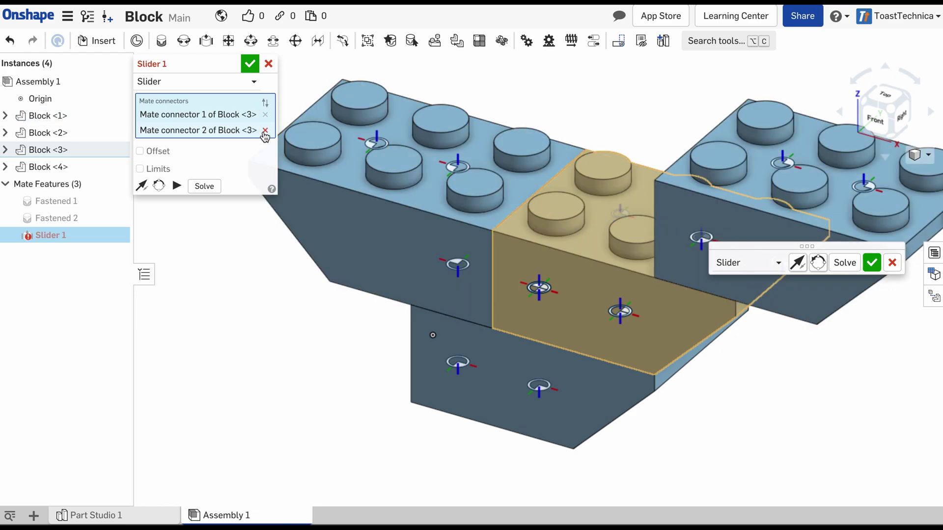
{"action": "left_click", "coordinate": [266, 130]}
{"action": "left_click", "coordinate": [620, 212]}
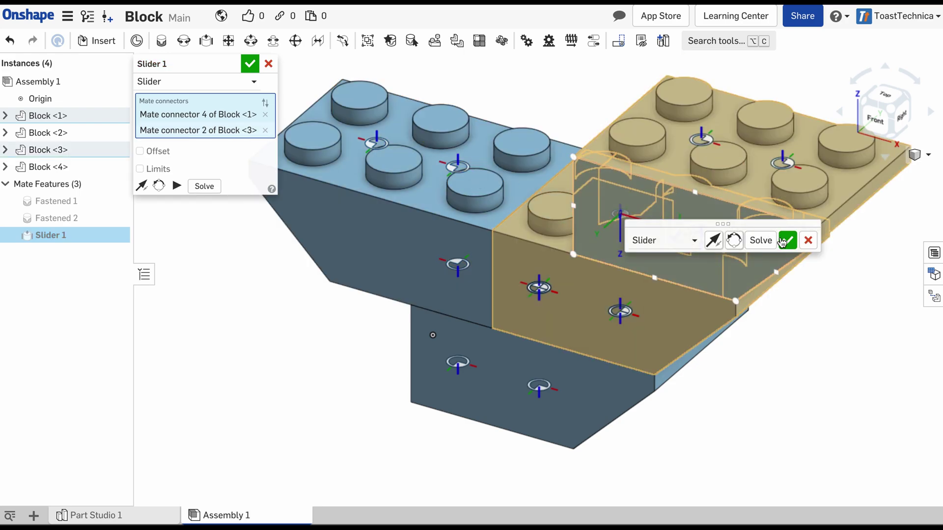
{"action": "left_click", "coordinate": [788, 240]}
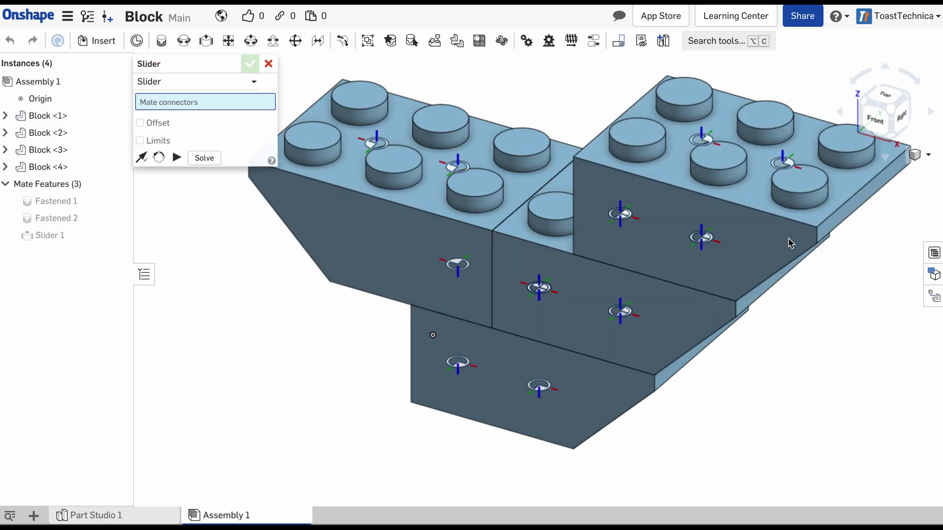
{"action": "key", "text": "Escape"}
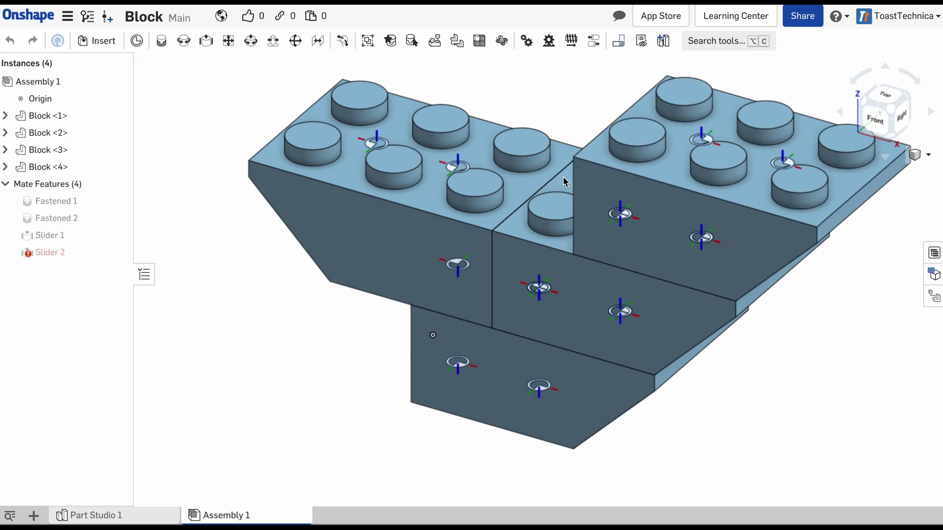
{"action": "left_click_drag", "start_coordinate": [671, 196], "coordinate": [675, 148]}
Step: Fix Block <2> in place, then slide Block <1> down along Slider 1 onto the lower blocks
{"action": "right_click", "coordinate": [445, 319]}
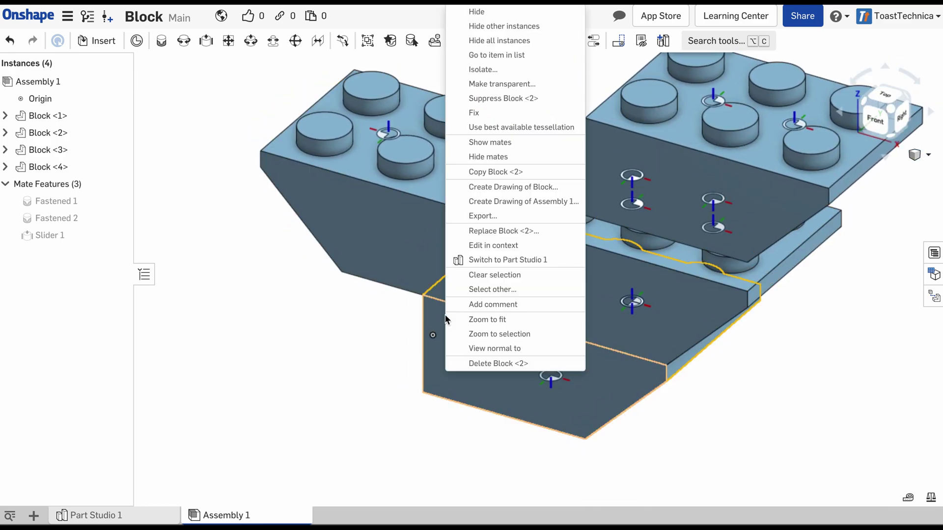
{"action": "left_click", "coordinate": [480, 116]}
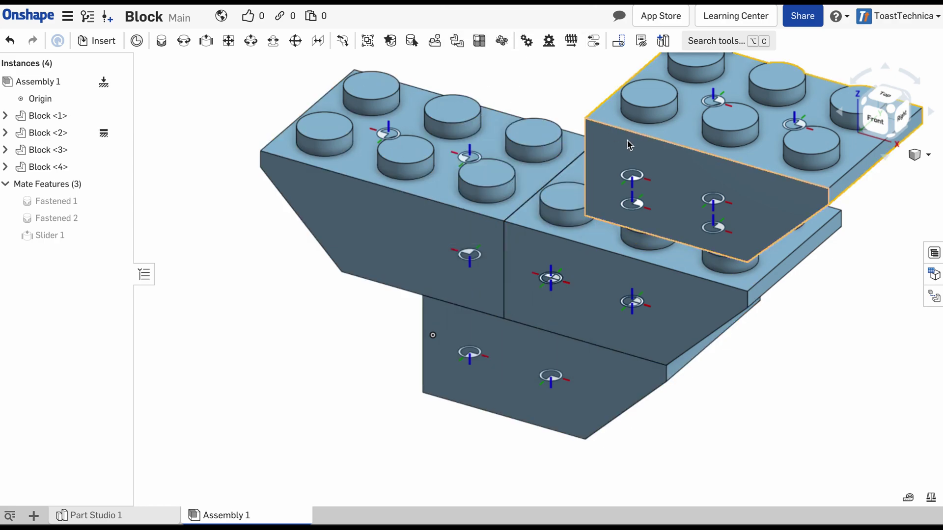
{"action": "left_click_drag", "start_coordinate": [627, 143], "coordinate": [631, 101]}
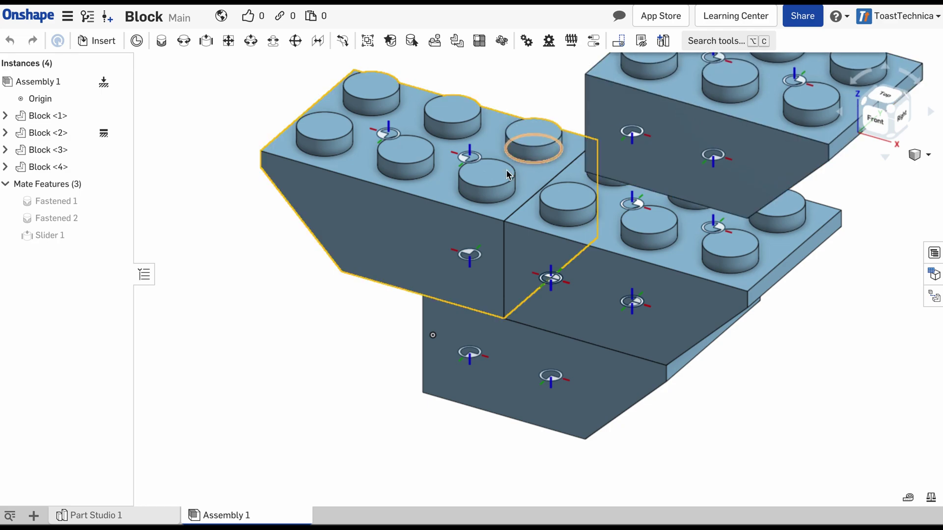
{"action": "scroll", "coordinate": [536, 125], "scroll_direction": "down", "scroll_amount": 3}
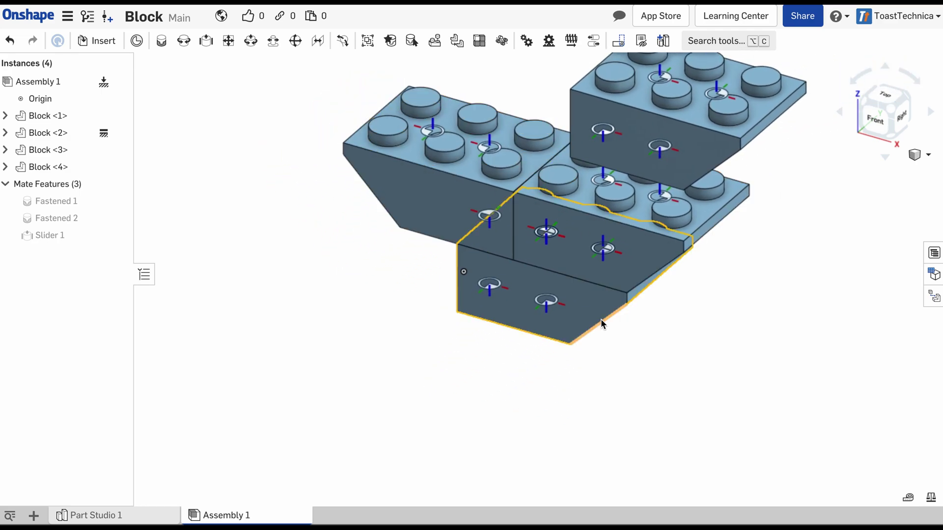
{"action": "middle_click_drag", "start_coordinate": [600, 319], "coordinate": [600, 418]}
{"action": "left_click_drag", "start_coordinate": [633, 217], "coordinate": [602, 196]}
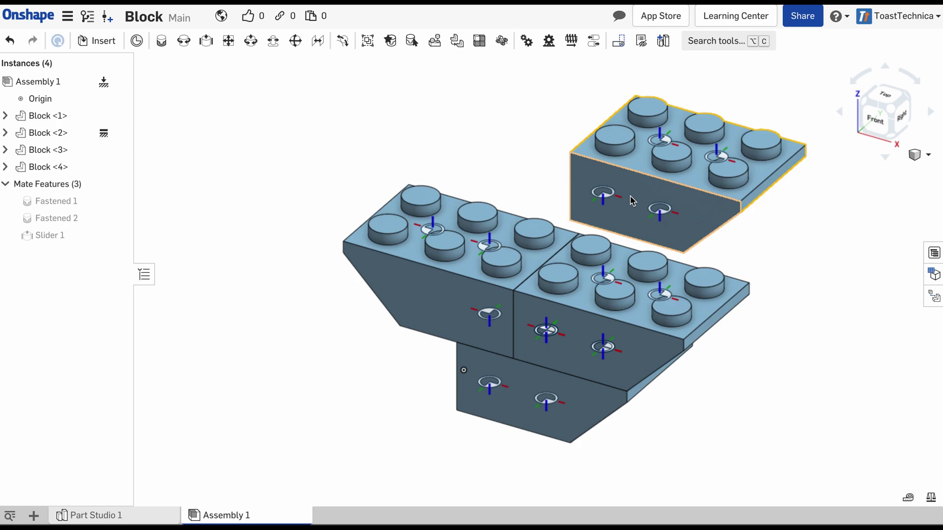
{"action": "left_click_drag", "start_coordinate": [646, 239], "coordinate": [647, 276]}
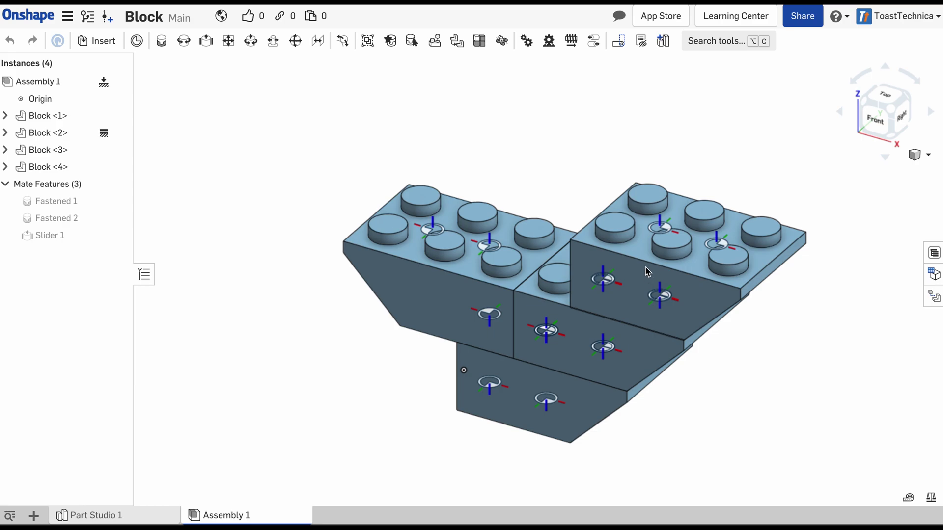
Step: Save the seated pose as 'Connected', raise the block, and save that pose as 'Disconnected'
{"action": "left_click", "coordinate": [618, 42]}
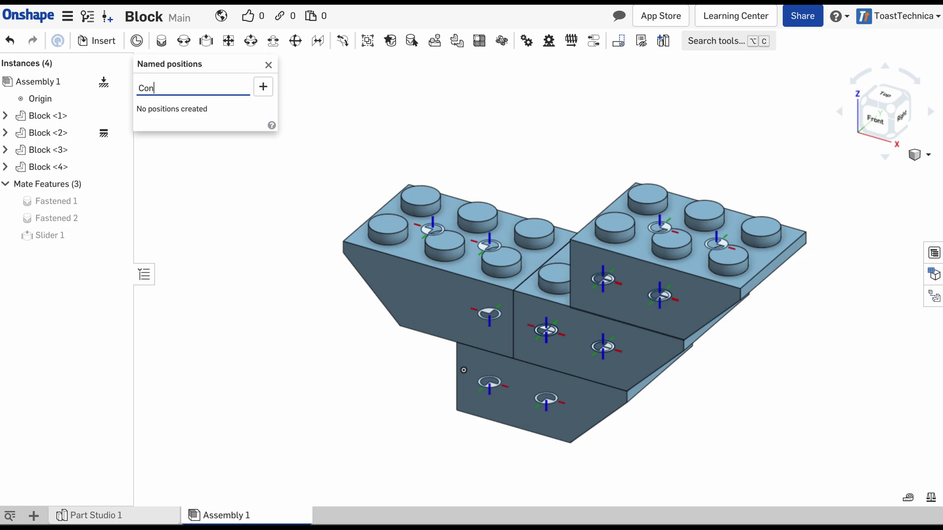
{"action": "left_click", "coordinate": [261, 90]}
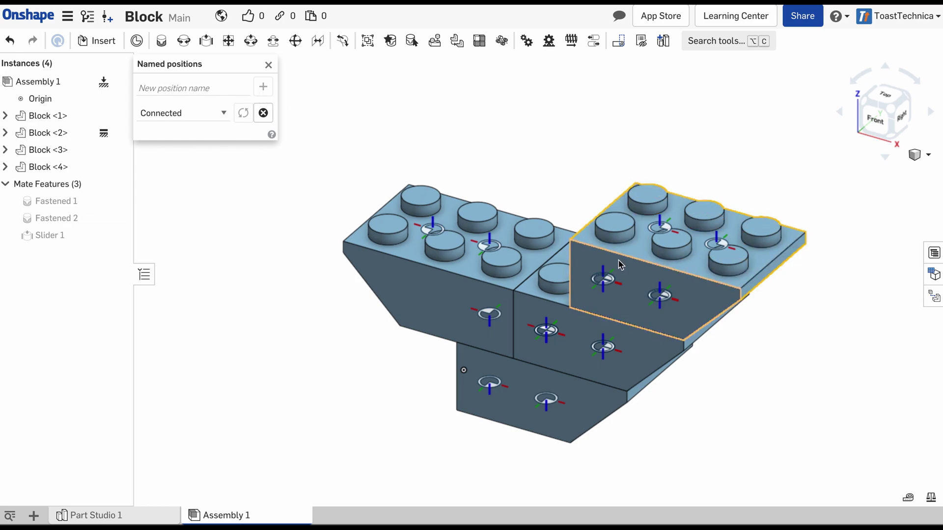
{"action": "left_click_drag", "start_coordinate": [636, 271], "coordinate": [630, 144]}
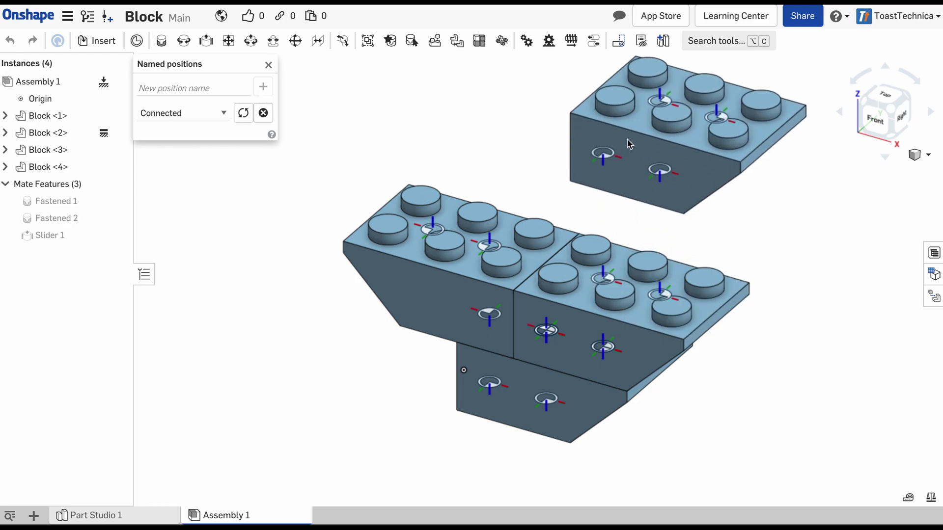
{"action": "left_click", "coordinate": [158, 90]}
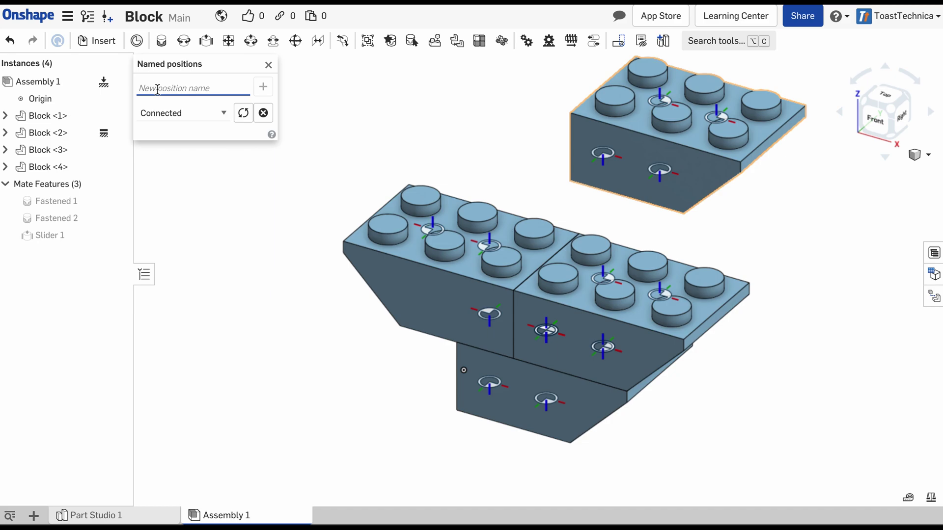
{"action": "type", "text": "Disconnected"}
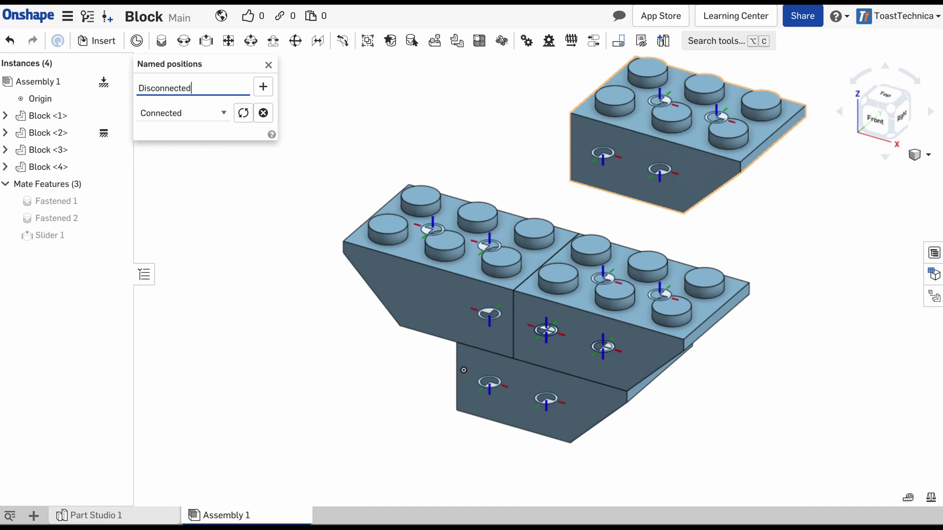
{"action": "key", "text": "Return"}
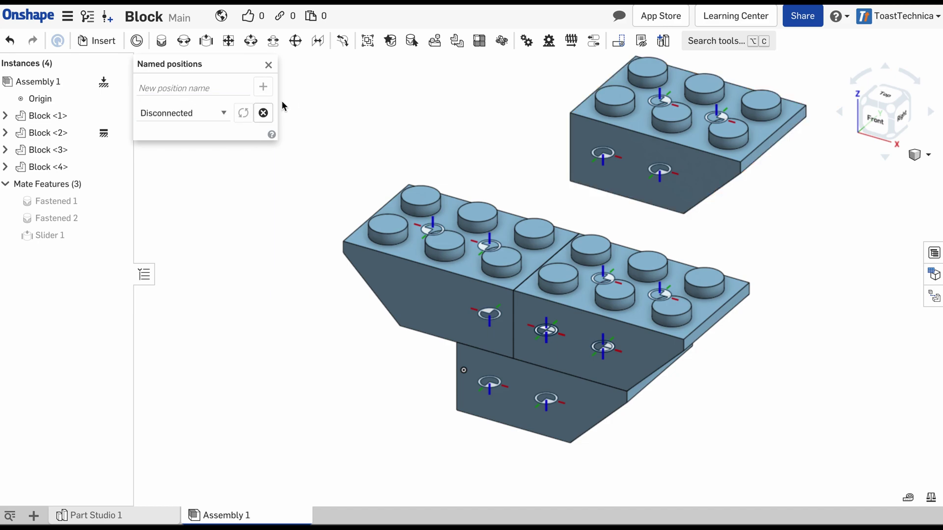
Step: Switch between Connected and Disconnected from the saved positions list, ending on Disconnected
{"action": "left_click", "coordinate": [224, 116]}
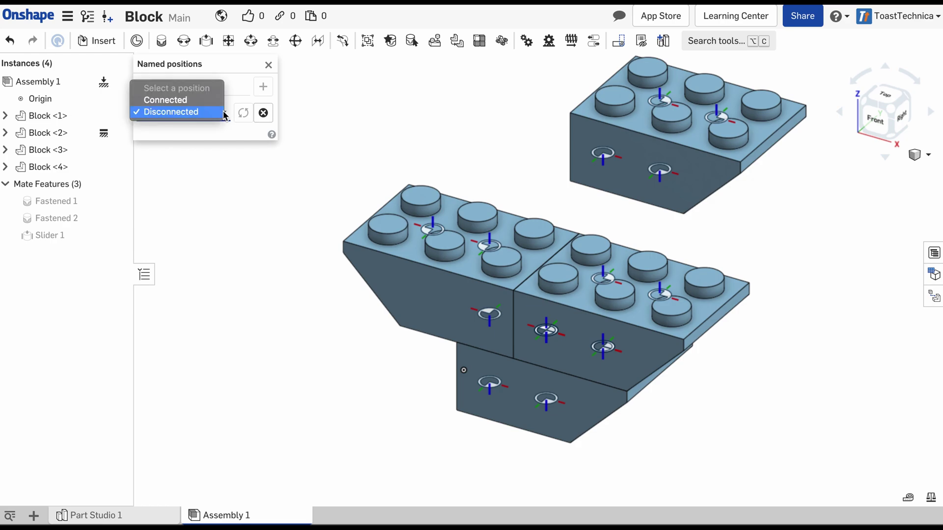
{"action": "left_click", "coordinate": [175, 101]}
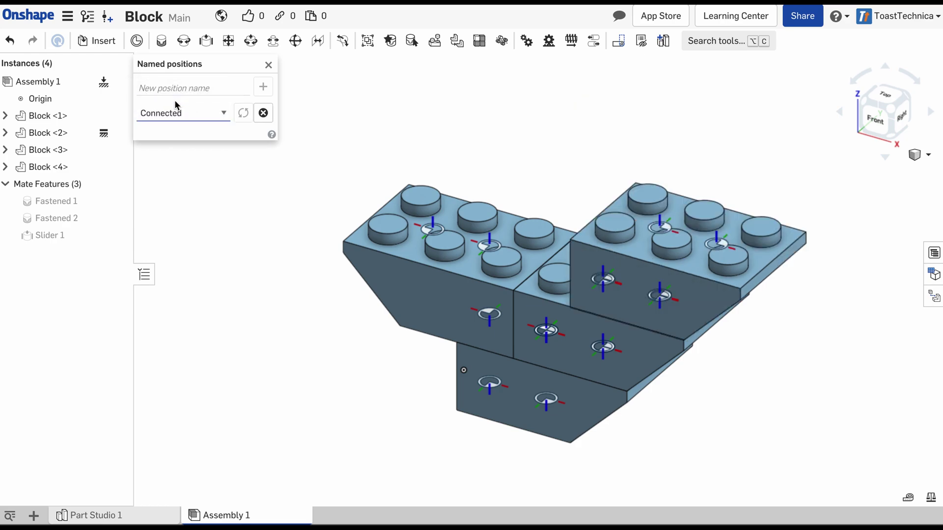
{"action": "left_click", "coordinate": [226, 110]}
{"action": "left_click", "coordinate": [176, 122]}
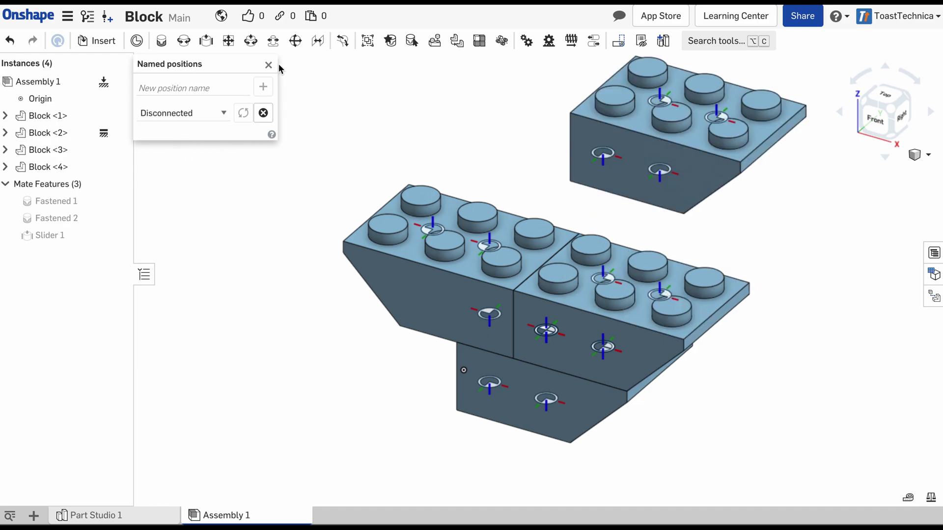
{"action": "left_click", "coordinate": [269, 66]}
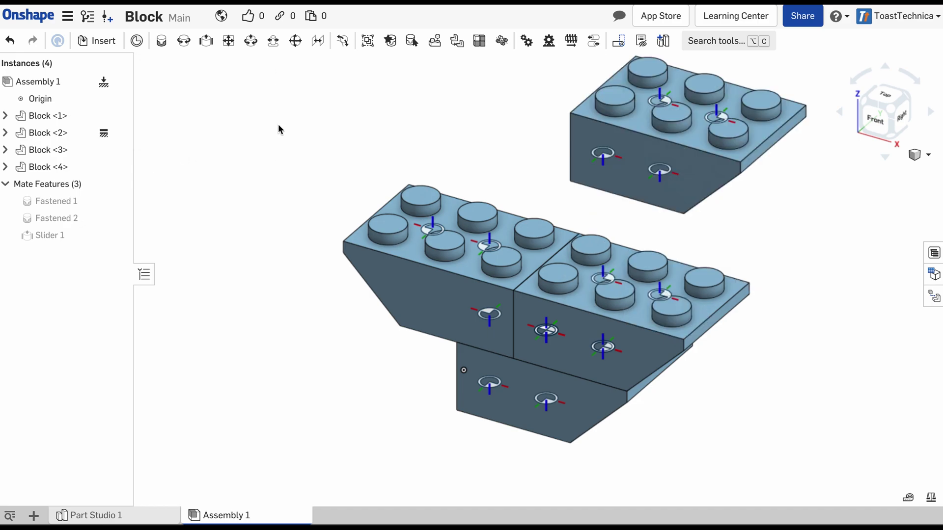
Step: Set up a Slider 1 animation ending at -25 mm with 200 steps and play it
{"action": "right_click", "coordinate": [50, 235]}
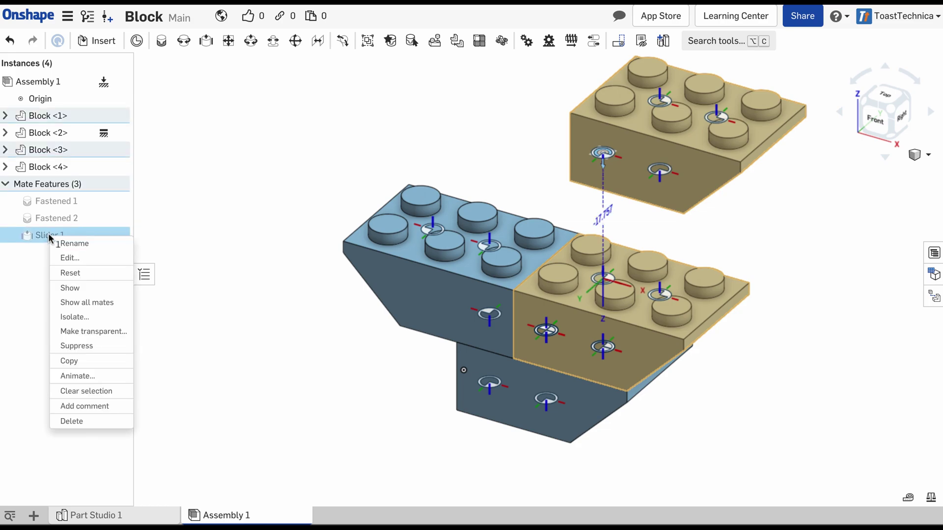
{"action": "left_click", "coordinate": [77, 376]}
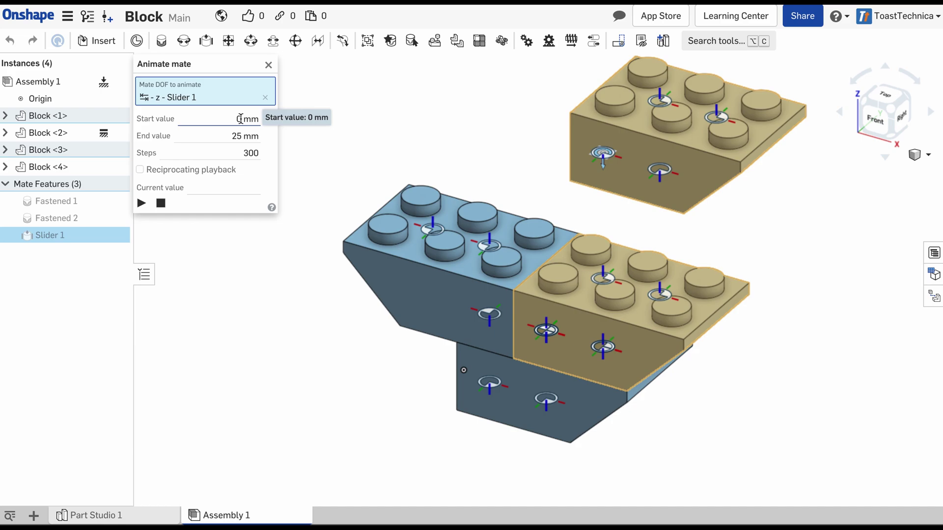
{"action": "left_click", "coordinate": [237, 137]}
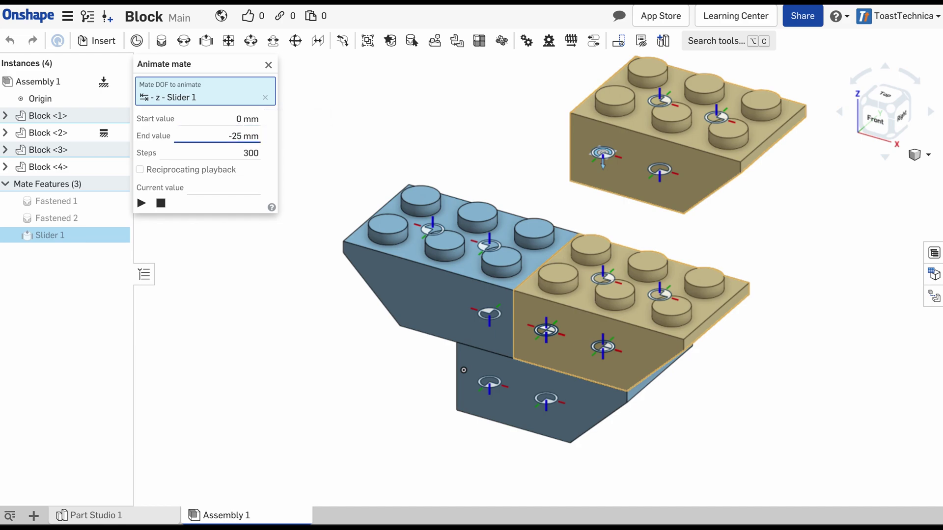
{"action": "left_click", "coordinate": [250, 154]}
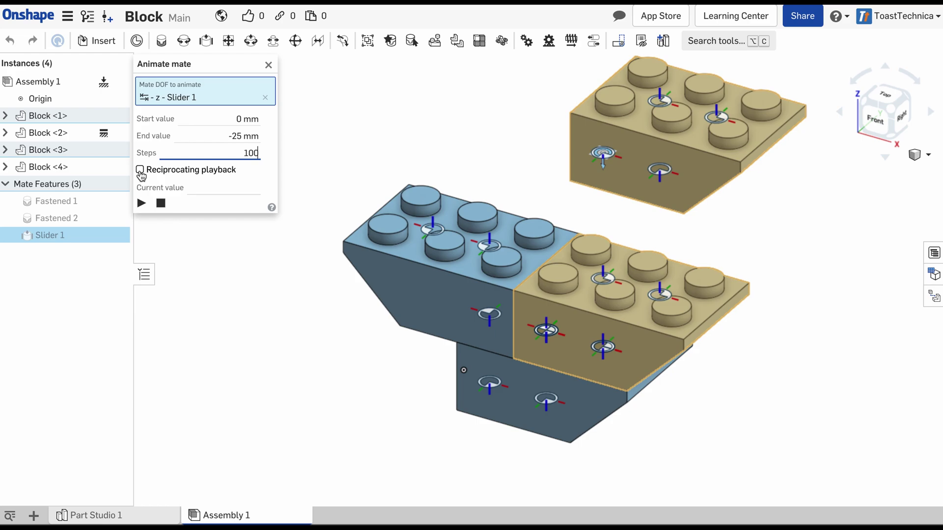
{"action": "left_click", "coordinate": [141, 203]}
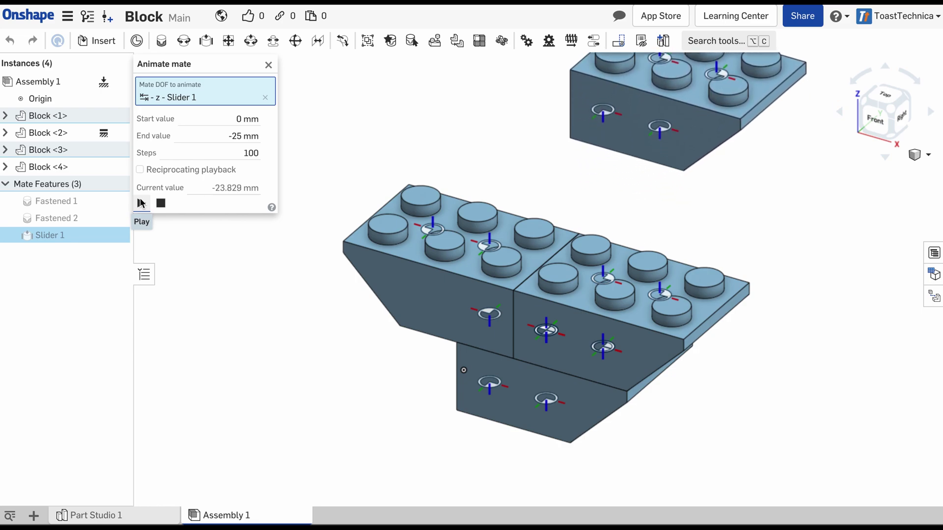
Step: Turn on Reciprocating playback, adjust the steps value, and replay the animation
{"action": "double_click", "coordinate": [249, 154]}
{"action": "left_click", "coordinate": [140, 170]}
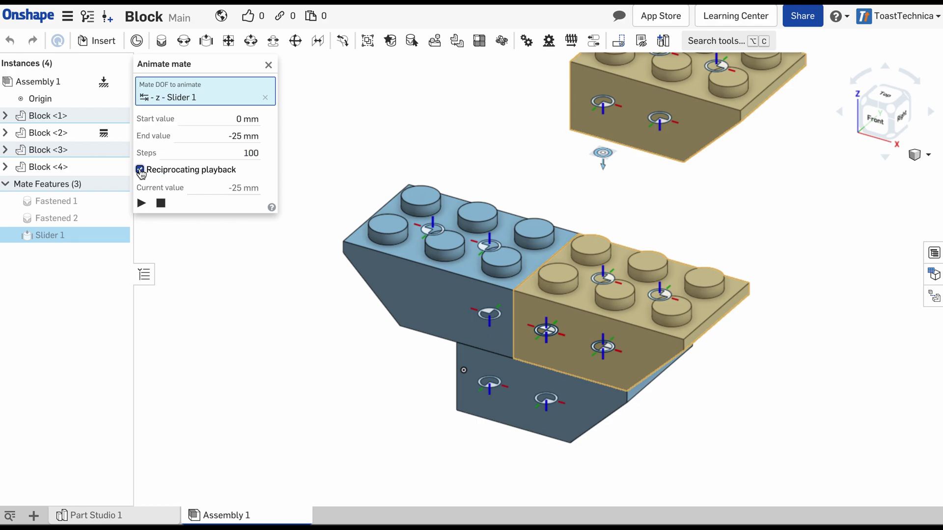
{"action": "double_click", "coordinate": [248, 155]}
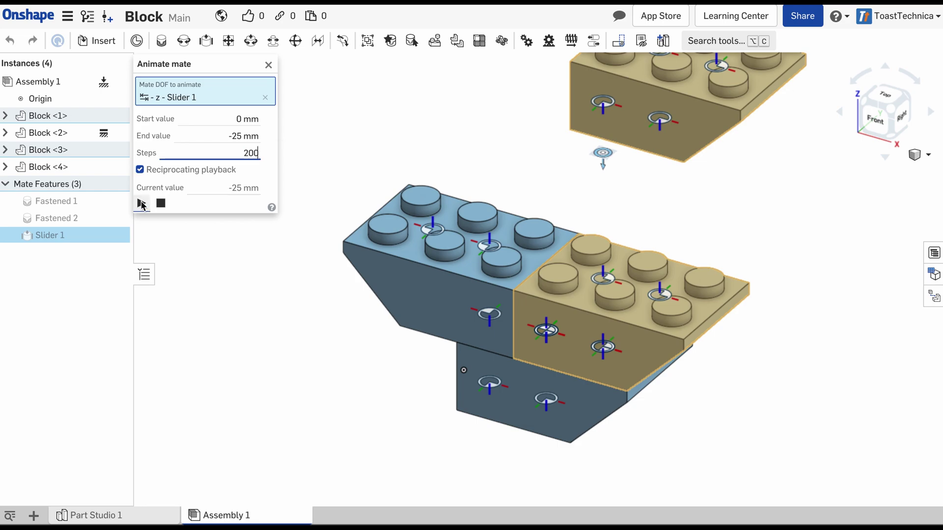
{"action": "left_click", "coordinate": [141, 203]}
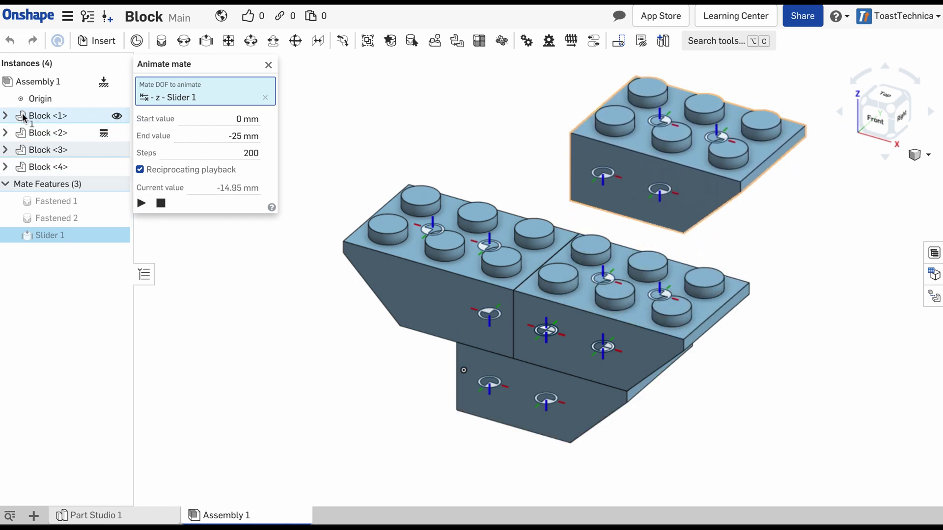
Step: Hide the mate connectors on Block <1> and Block <2>
{"action": "left_click", "coordinate": [6, 115]}
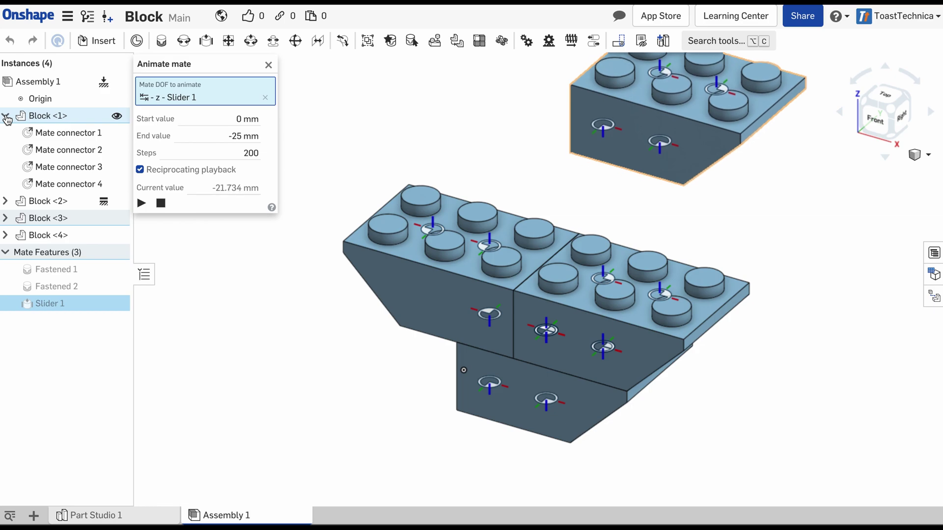
{"action": "left_click", "coordinate": [117, 134]}
{"action": "left_click", "coordinate": [117, 150]}
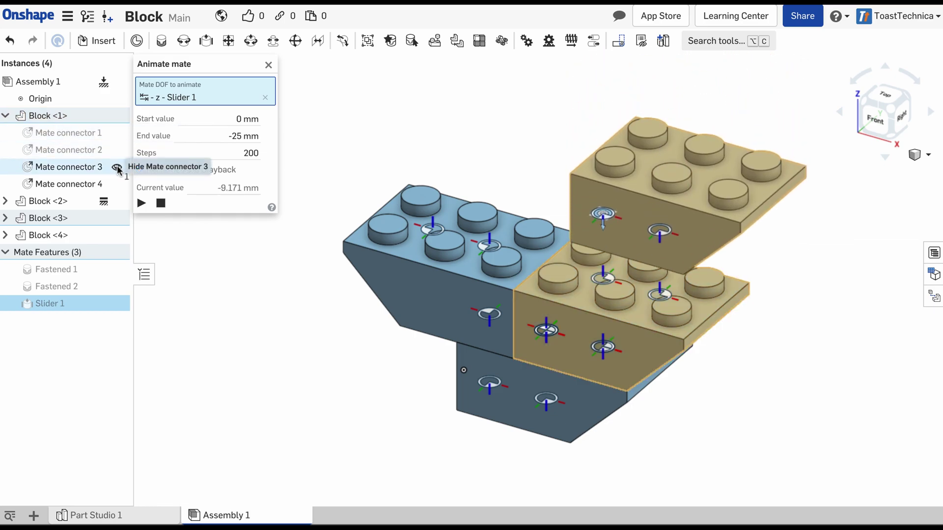
{"action": "left_click", "coordinate": [117, 168]}
{"action": "left_click", "coordinate": [117, 185]}
{"action": "left_click", "coordinate": [5, 116]}
{"action": "left_click", "coordinate": [5, 132]}
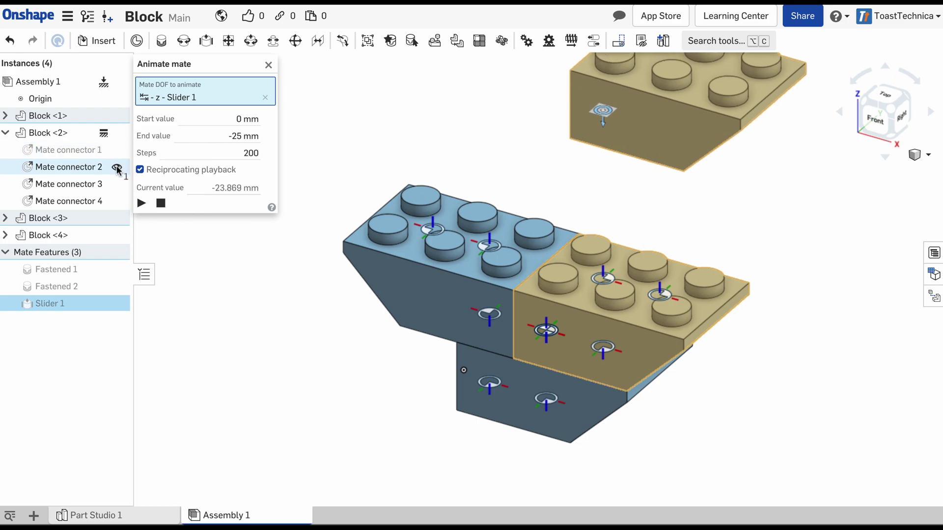
{"action": "left_click", "coordinate": [117, 167]}
{"action": "left_click", "coordinate": [117, 185]}
{"action": "left_click", "coordinate": [117, 201]}
{"action": "left_click", "coordinate": [5, 133]}
Step: Hide all four mate connectors on Block <3> and Block <4>
{"action": "left_click", "coordinate": [5, 149]}
{"action": "left_click", "coordinate": [117, 167]}
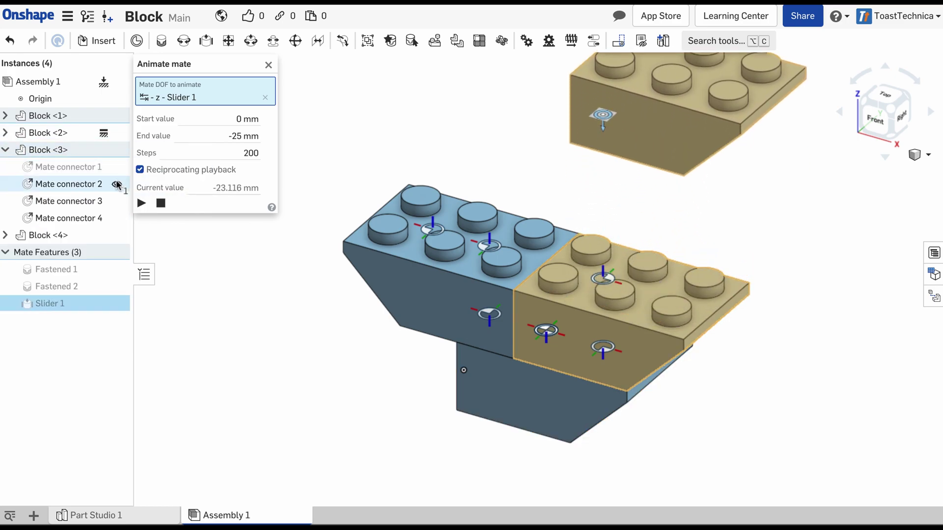
{"action": "left_click", "coordinate": [117, 184]}
{"action": "left_click", "coordinate": [116, 201]}
{"action": "left_click", "coordinate": [117, 218]}
{"action": "left_click", "coordinate": [6, 150]}
{"action": "left_click", "coordinate": [5, 167]}
{"action": "left_click", "coordinate": [116, 184]}
{"action": "left_click", "coordinate": [117, 202]}
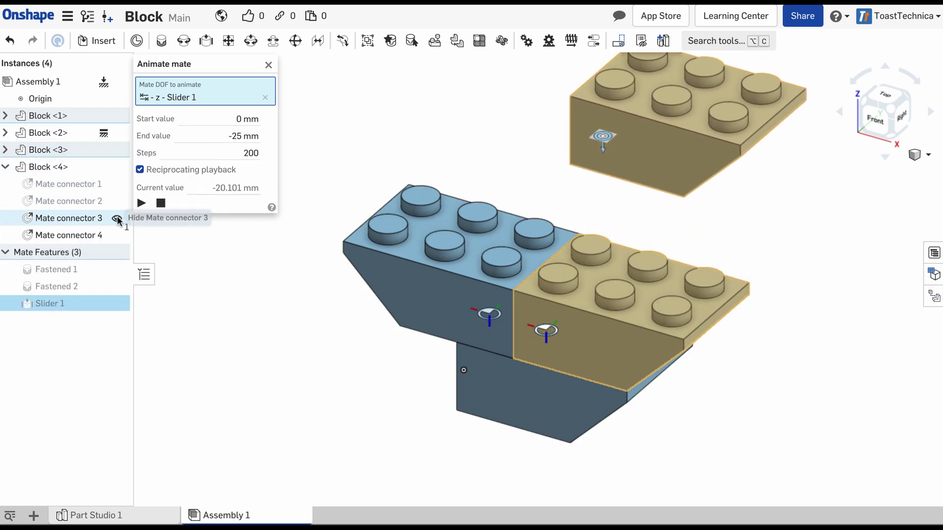
{"action": "left_click", "coordinate": [116, 218]}
{"action": "left_click", "coordinate": [117, 235]}
{"action": "left_click", "coordinate": [6, 167]}
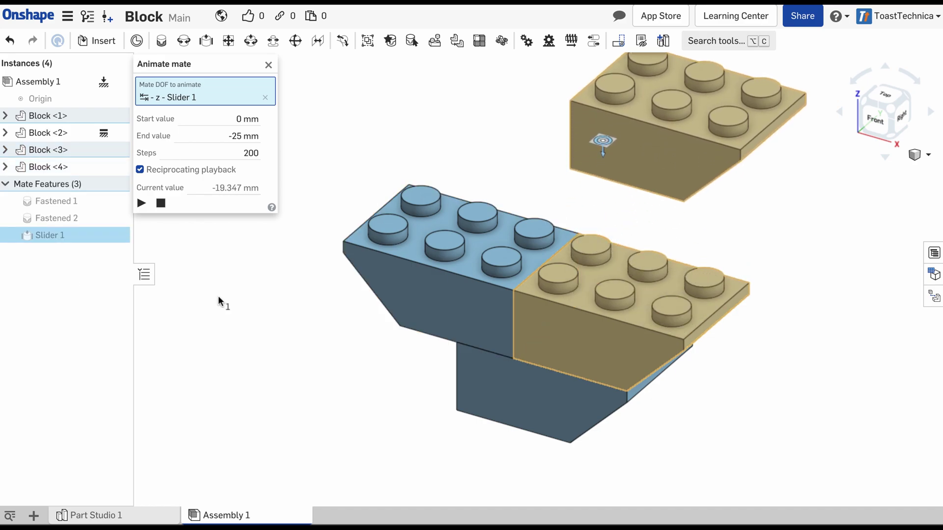
Step: View the animating blocks from underneath, then return to the top isometric view
{"action": "scroll", "coordinate": [634, 404], "scroll_direction": "up", "scroll_amount": 2}
{"action": "scroll", "coordinate": [587, 390], "scroll_direction": "down", "scroll_amount": 3}
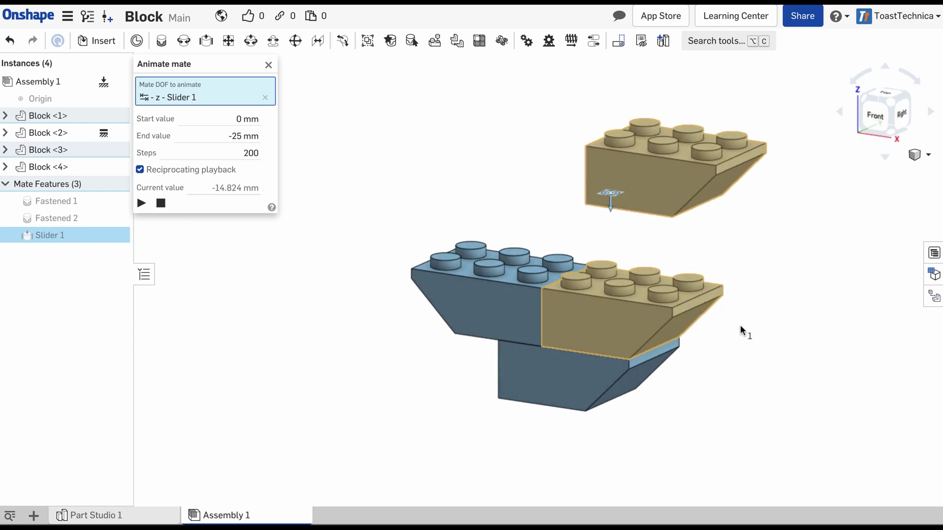
{"action": "key", "text": "Up"}
{"action": "key", "text": "Up"}
{"action": "key", "text": "Up"}
{"action": "key", "text": "Up"}
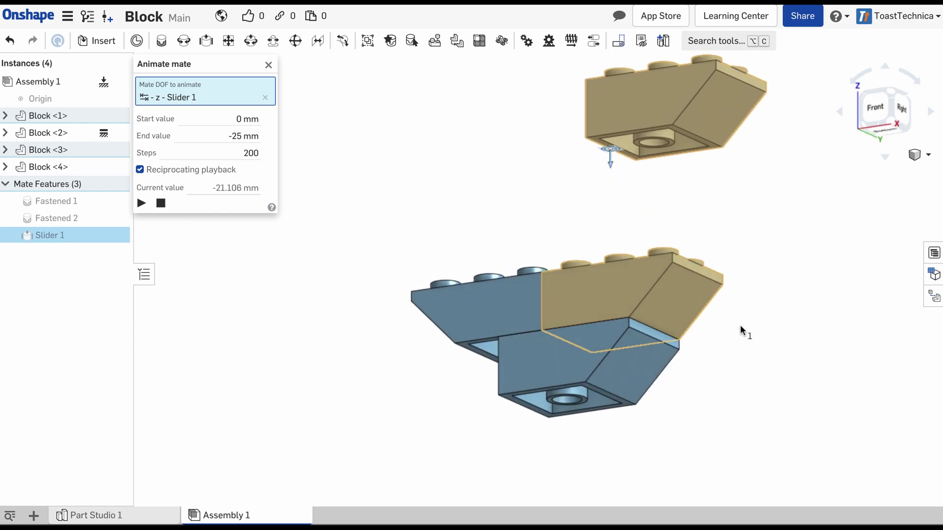
{"action": "key", "text": "Down"}
{"action": "key", "text": "Down"}
{"action": "key", "text": "Down"}
{"action": "key", "text": "Down"}
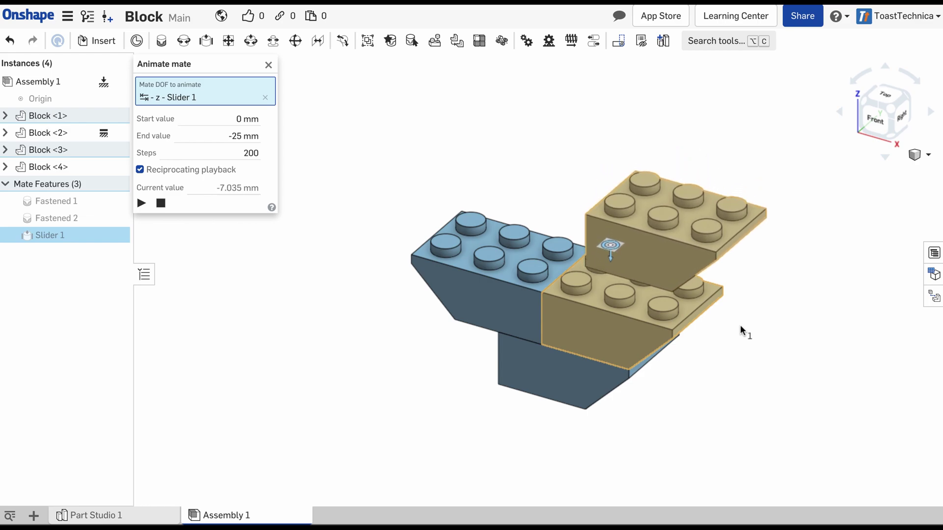